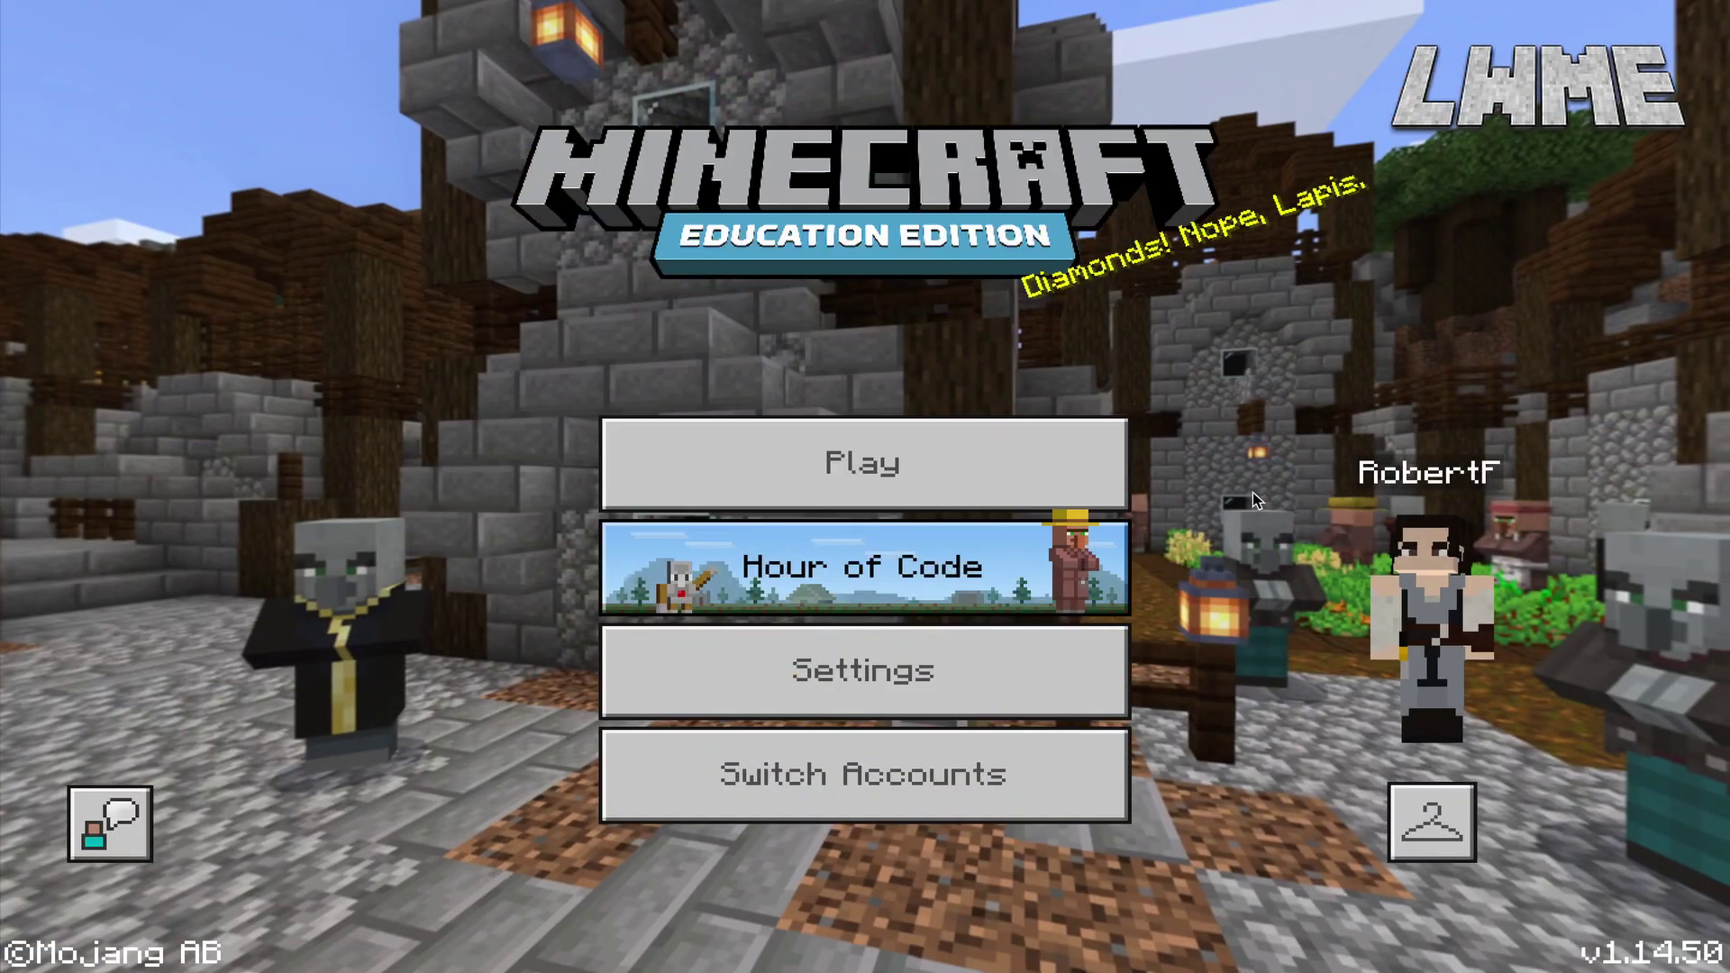
Create a new world with default game mode Creative and world type Flat.
click(1117, 470)
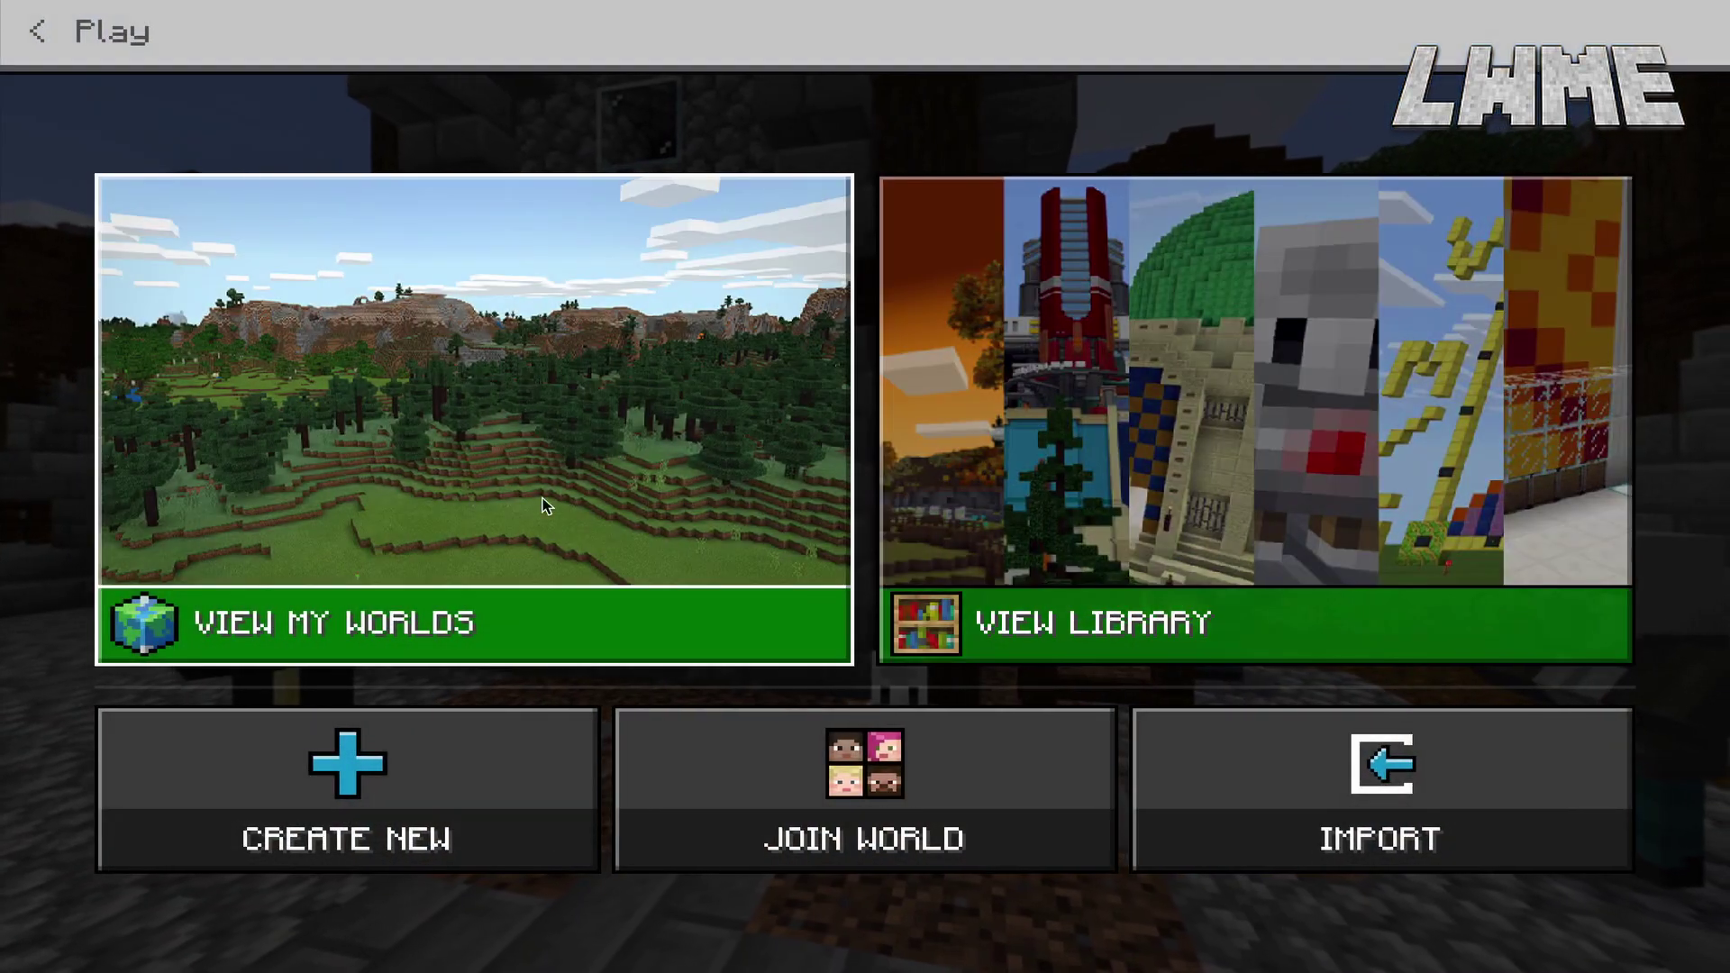
click(431, 731)
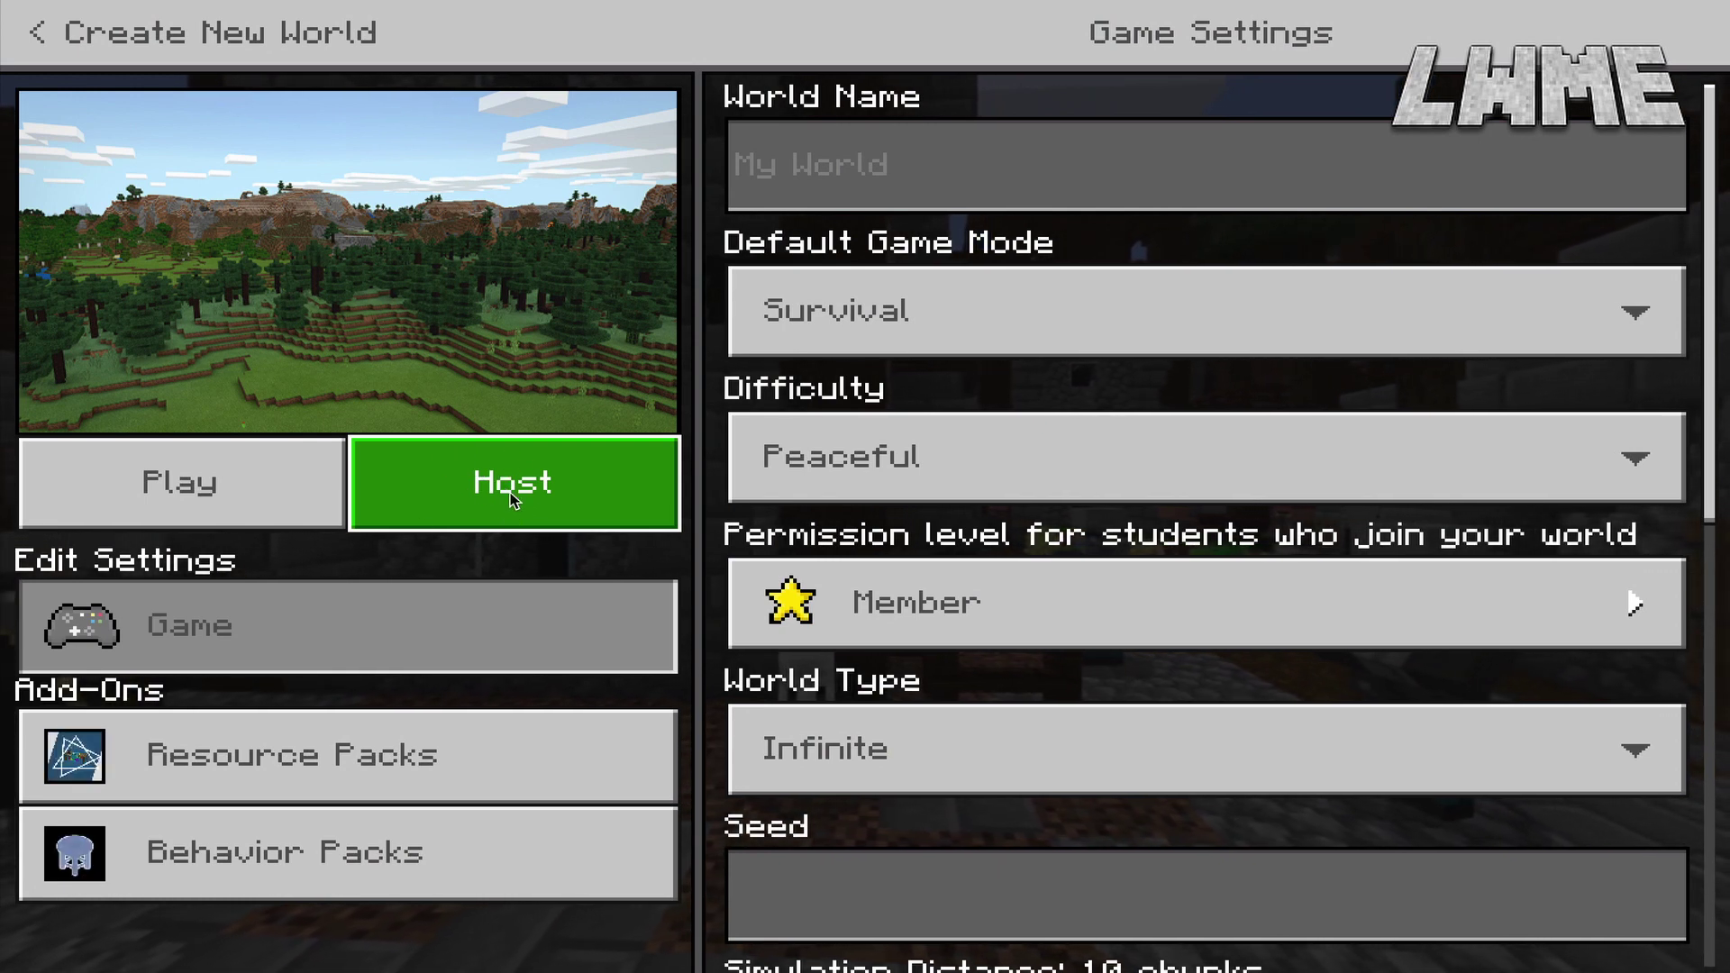
click(906, 306)
click(905, 348)
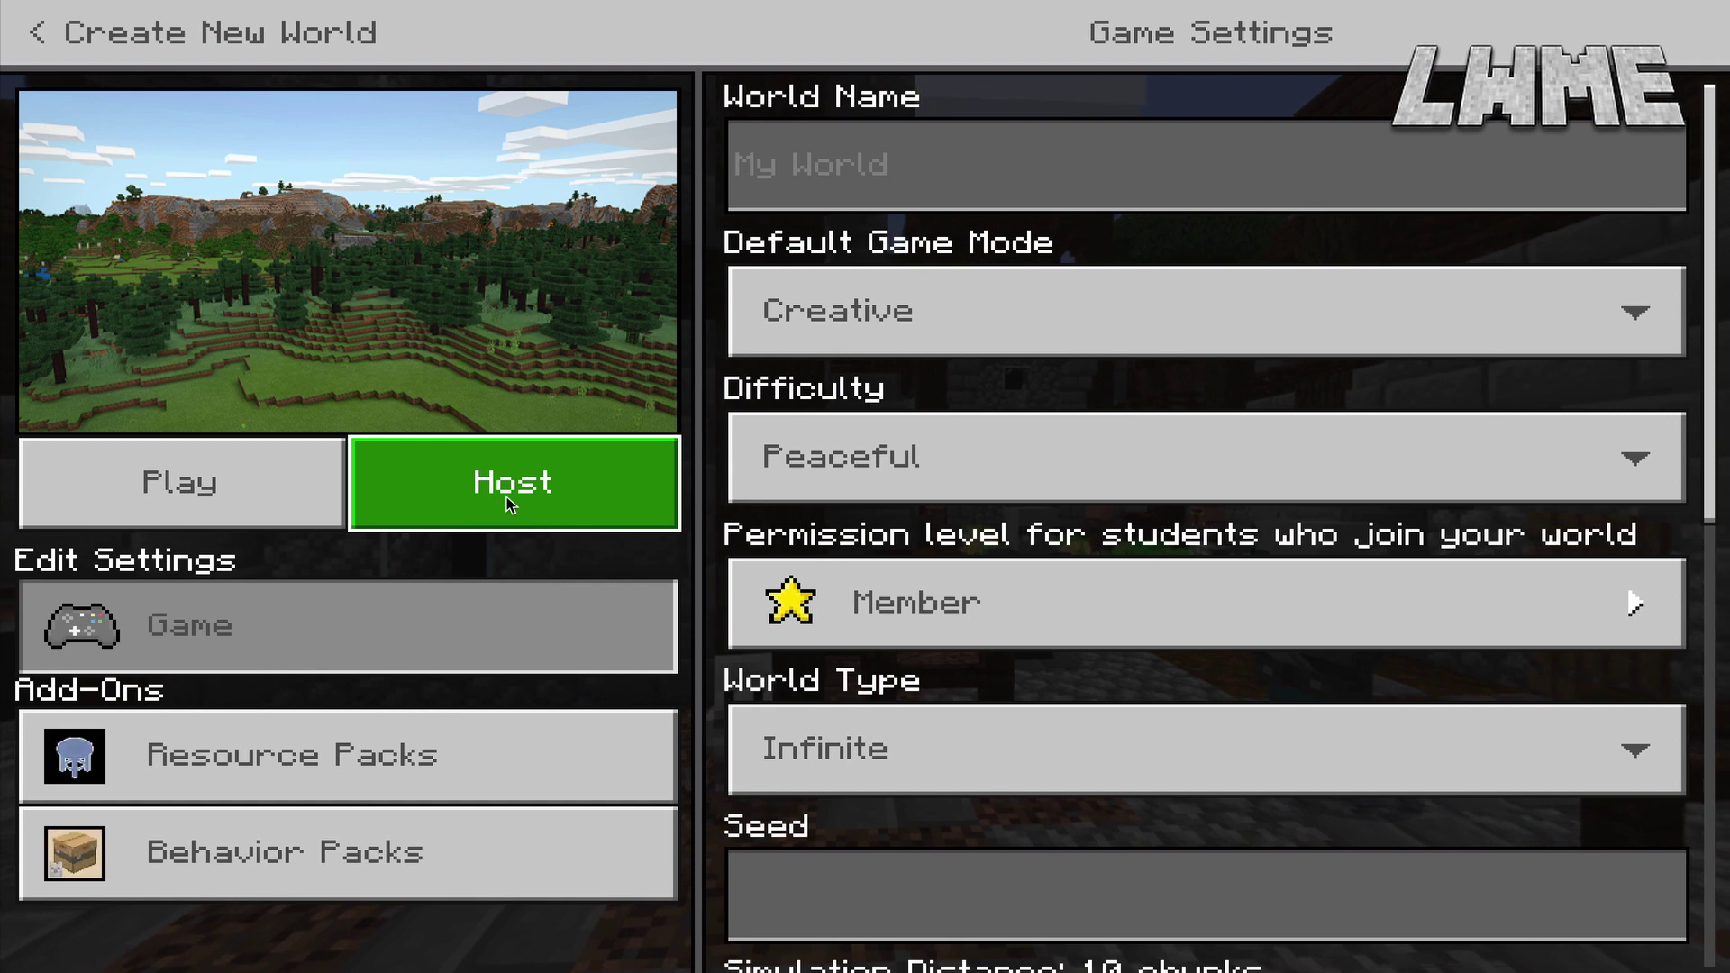
click(887, 773)
click(886, 735)
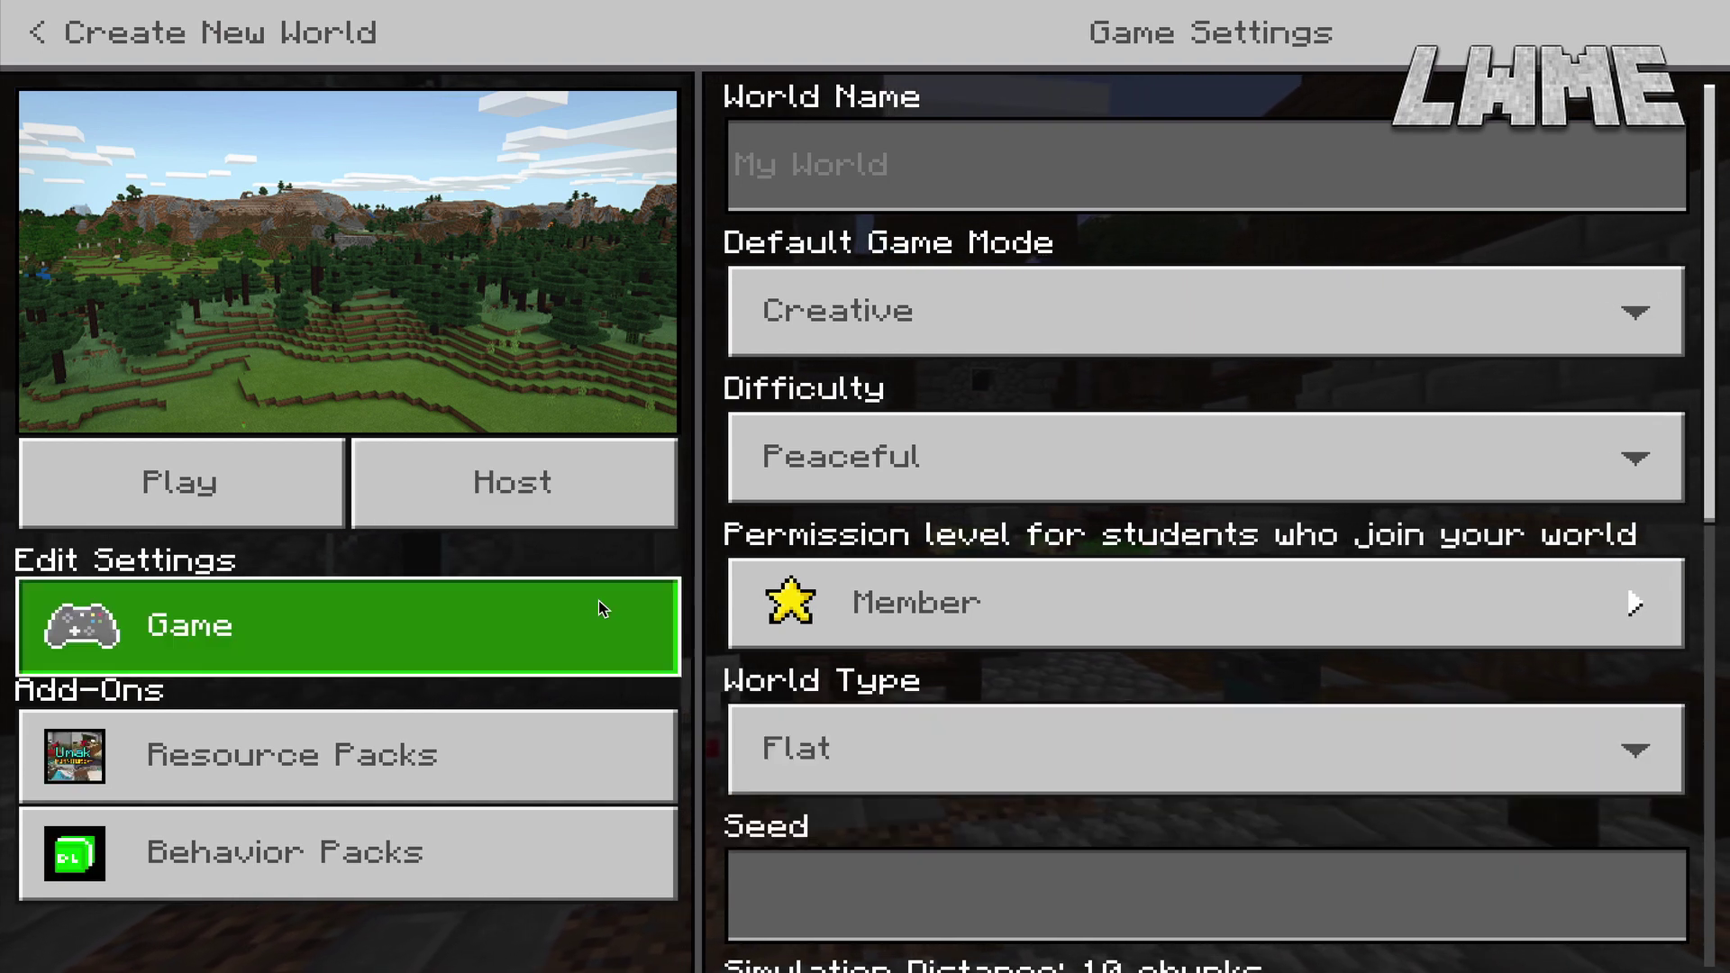
Host the flat world, then pause to show its join code, IP 192.168.1.32 and port 19132.
key(Return)
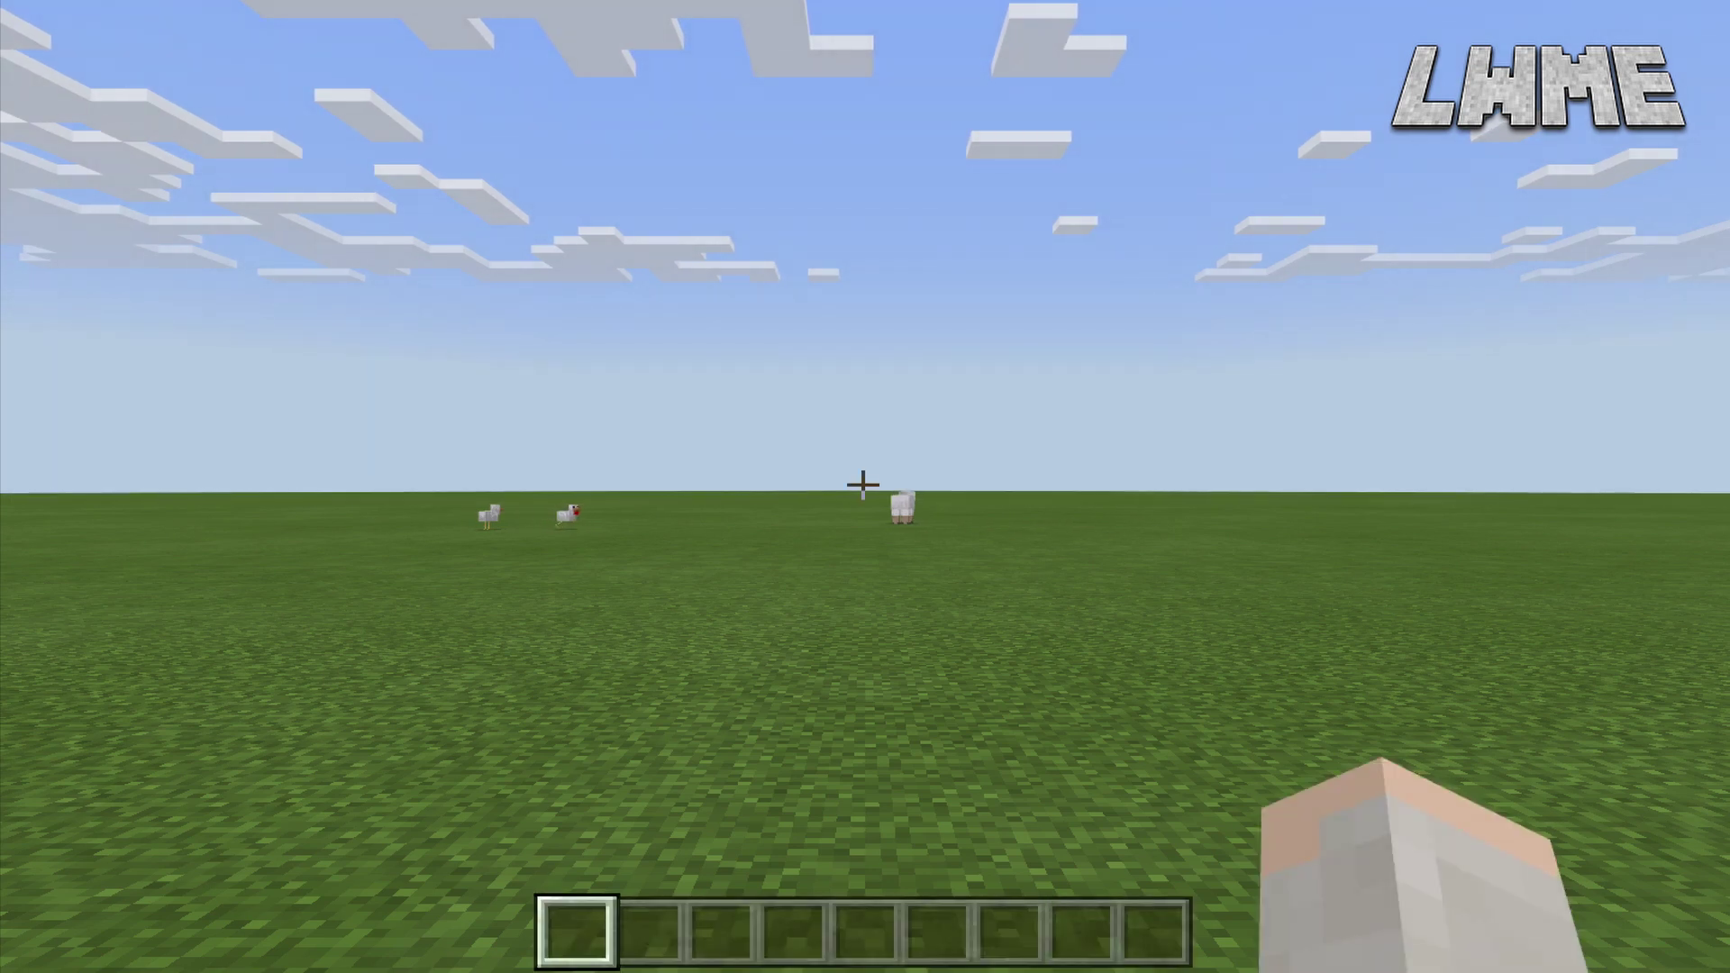
key(Escape)
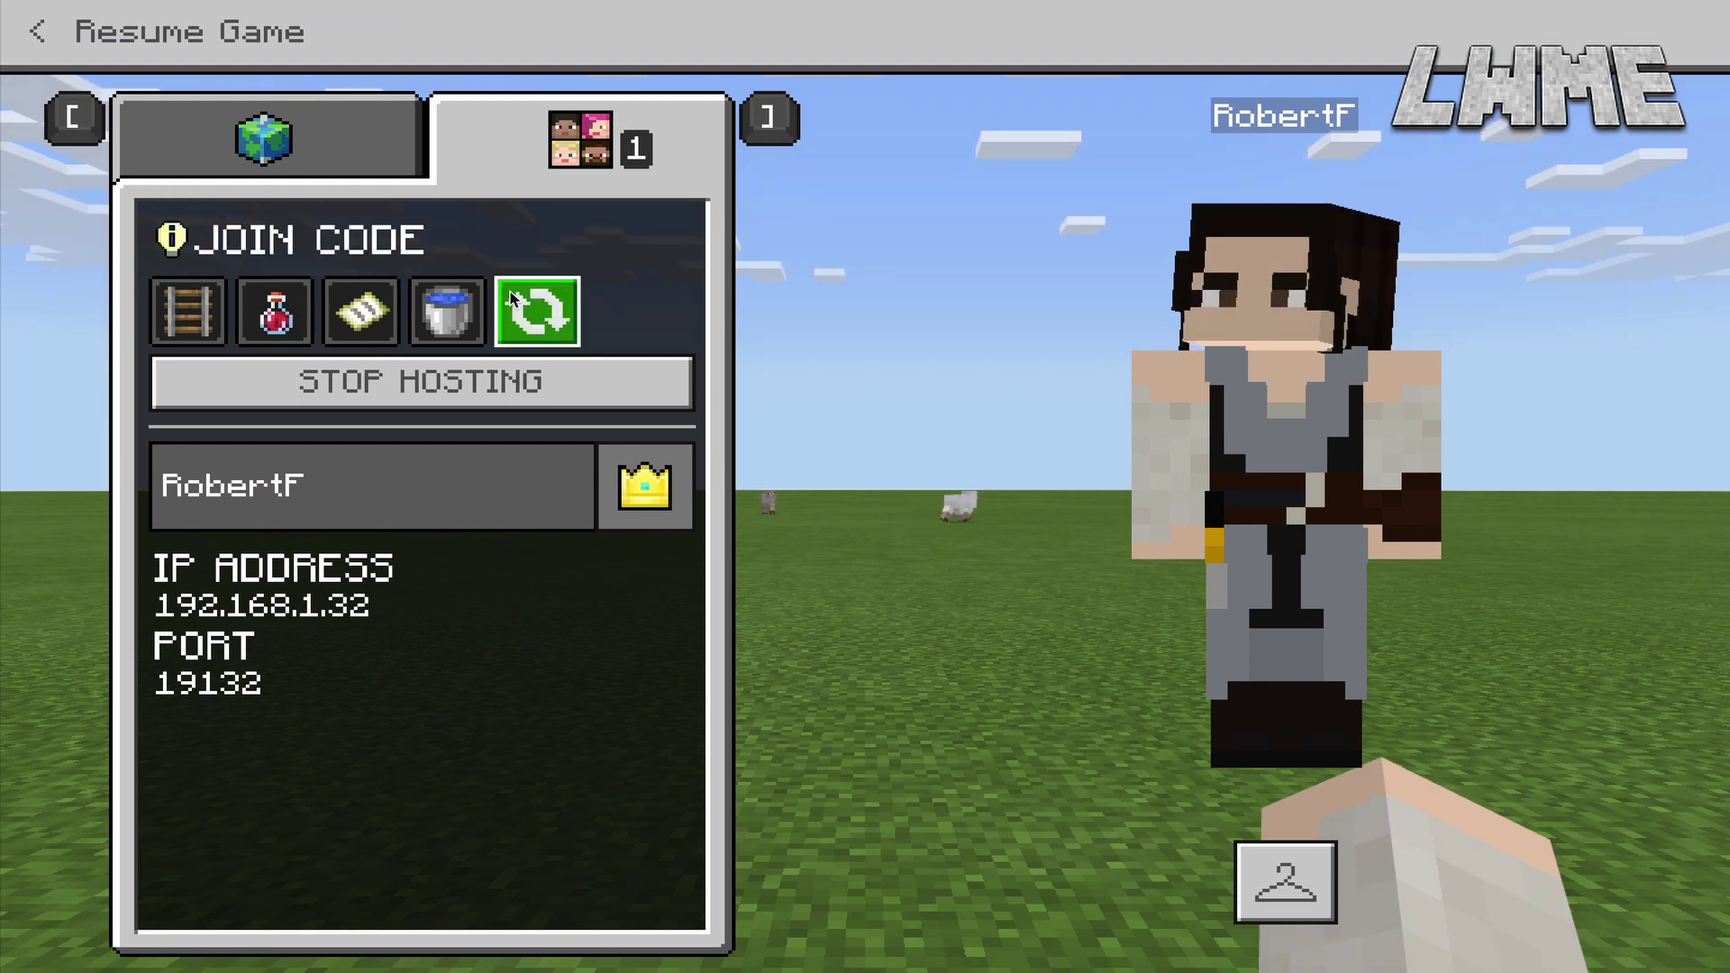
Generate and confirm a fresh join code for the hosted world.
click(525, 315)
click(825, 613)
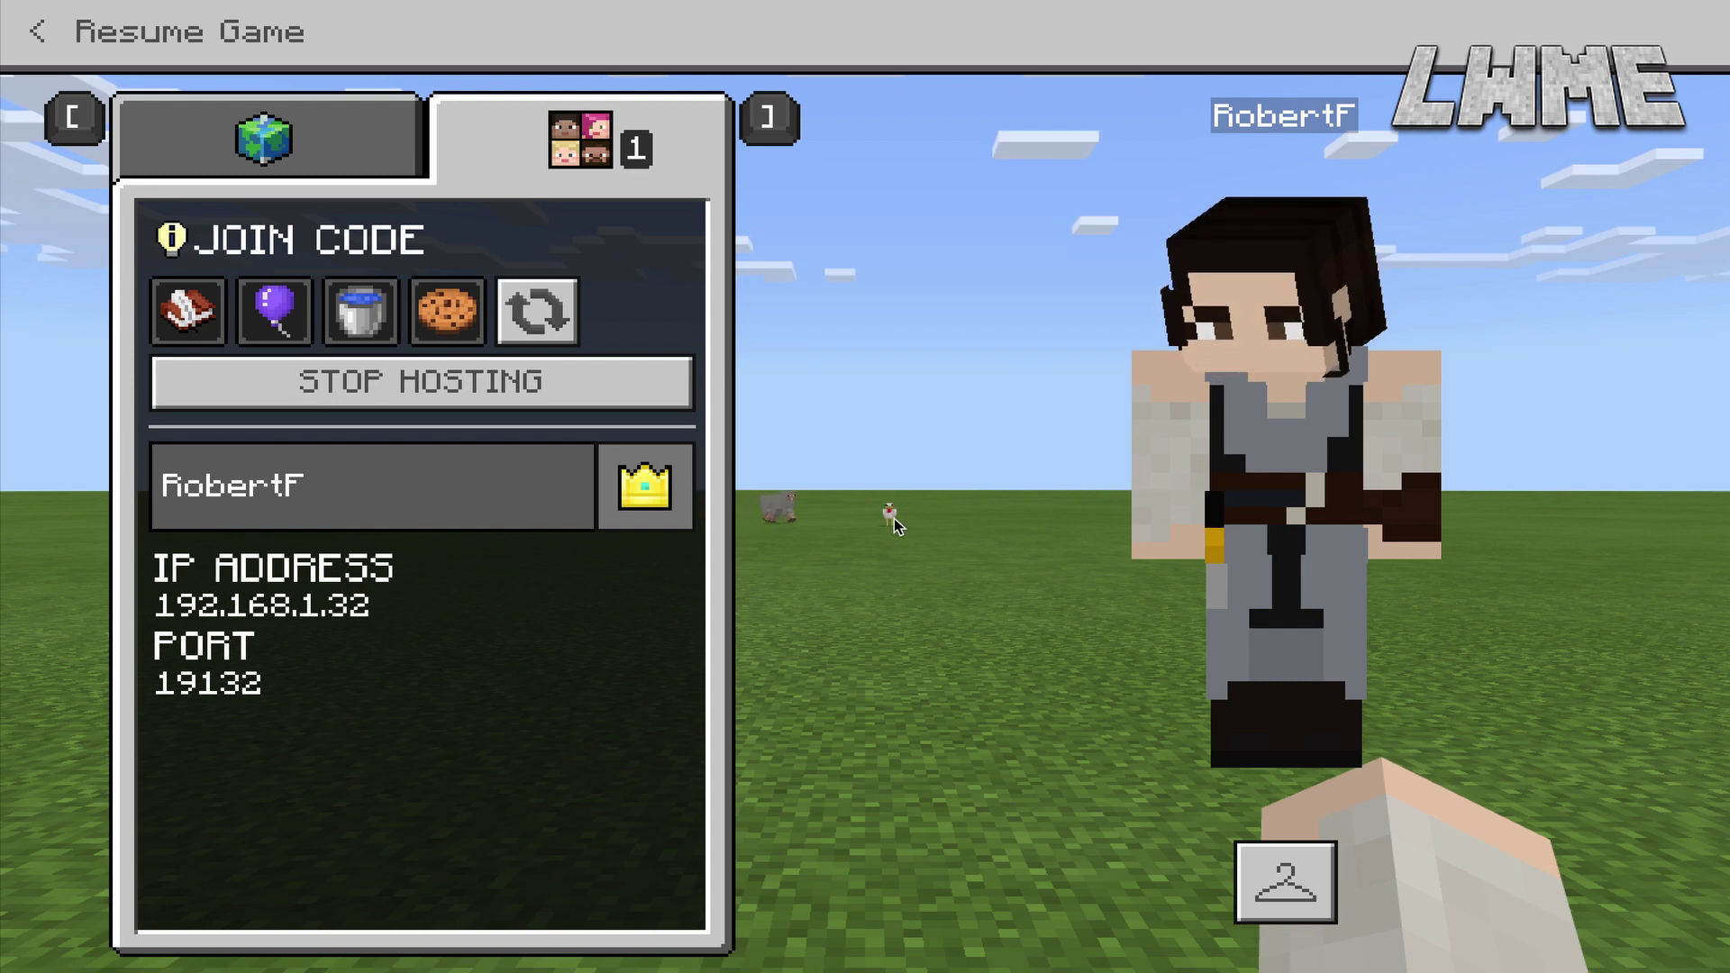
key(Escape)
key(Escape)
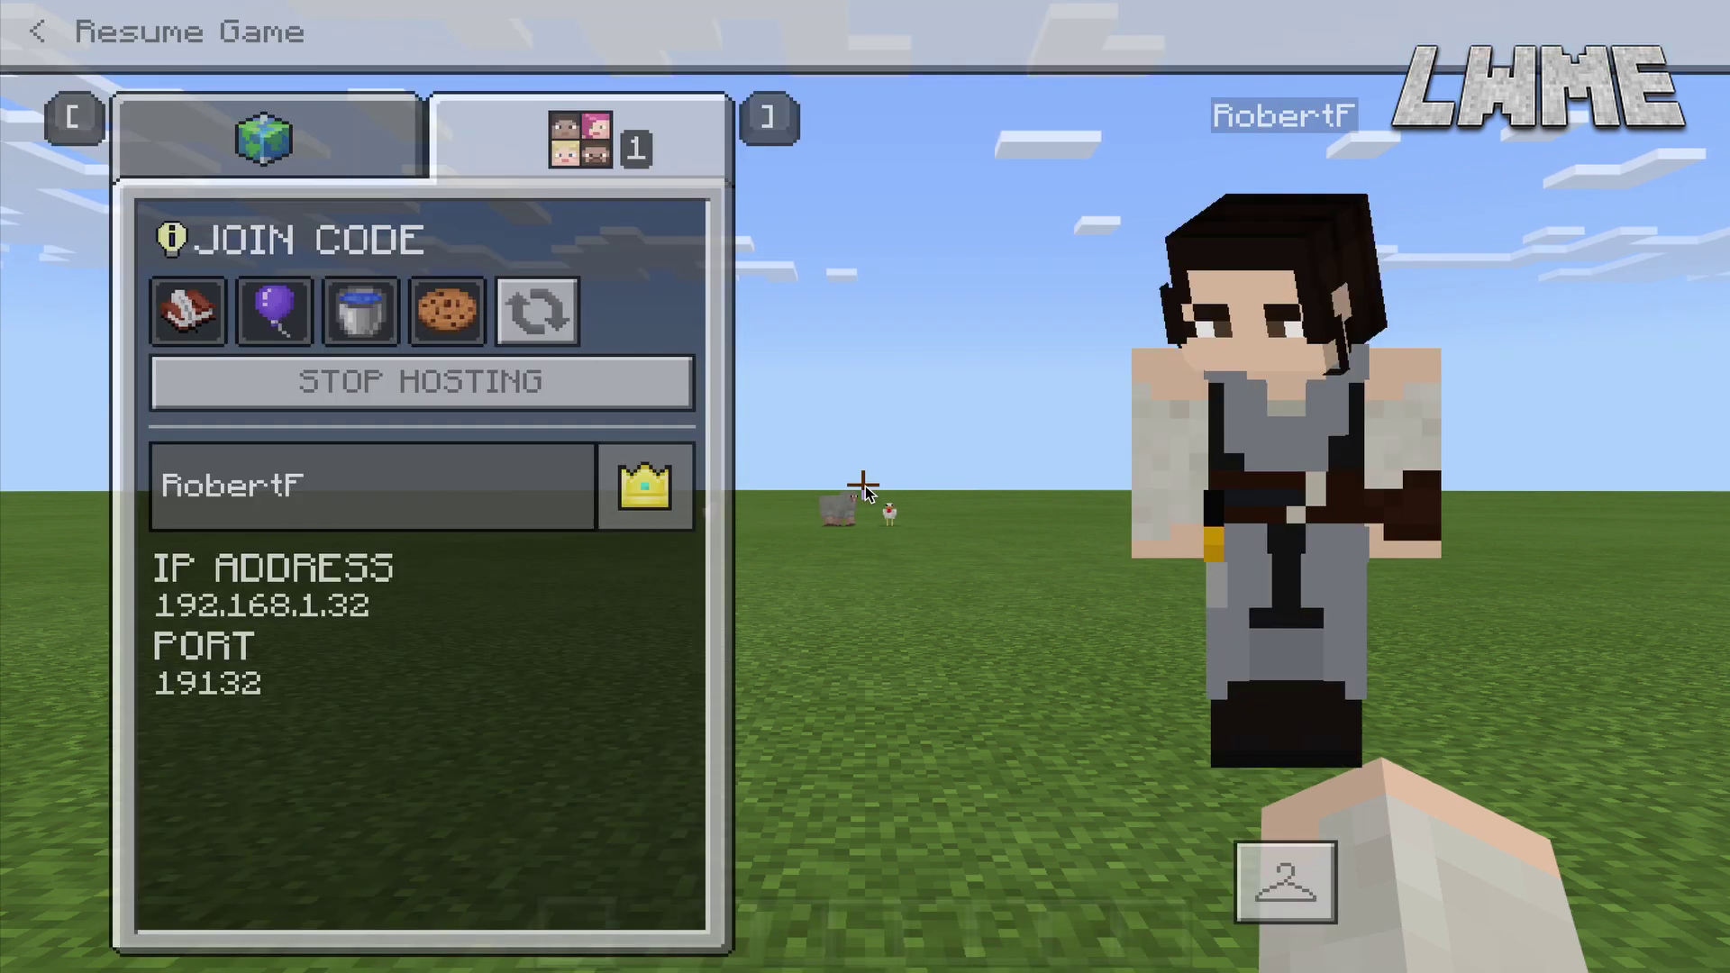
Save and exit the world, confirming the multiplayer session will end.
click(189, 92)
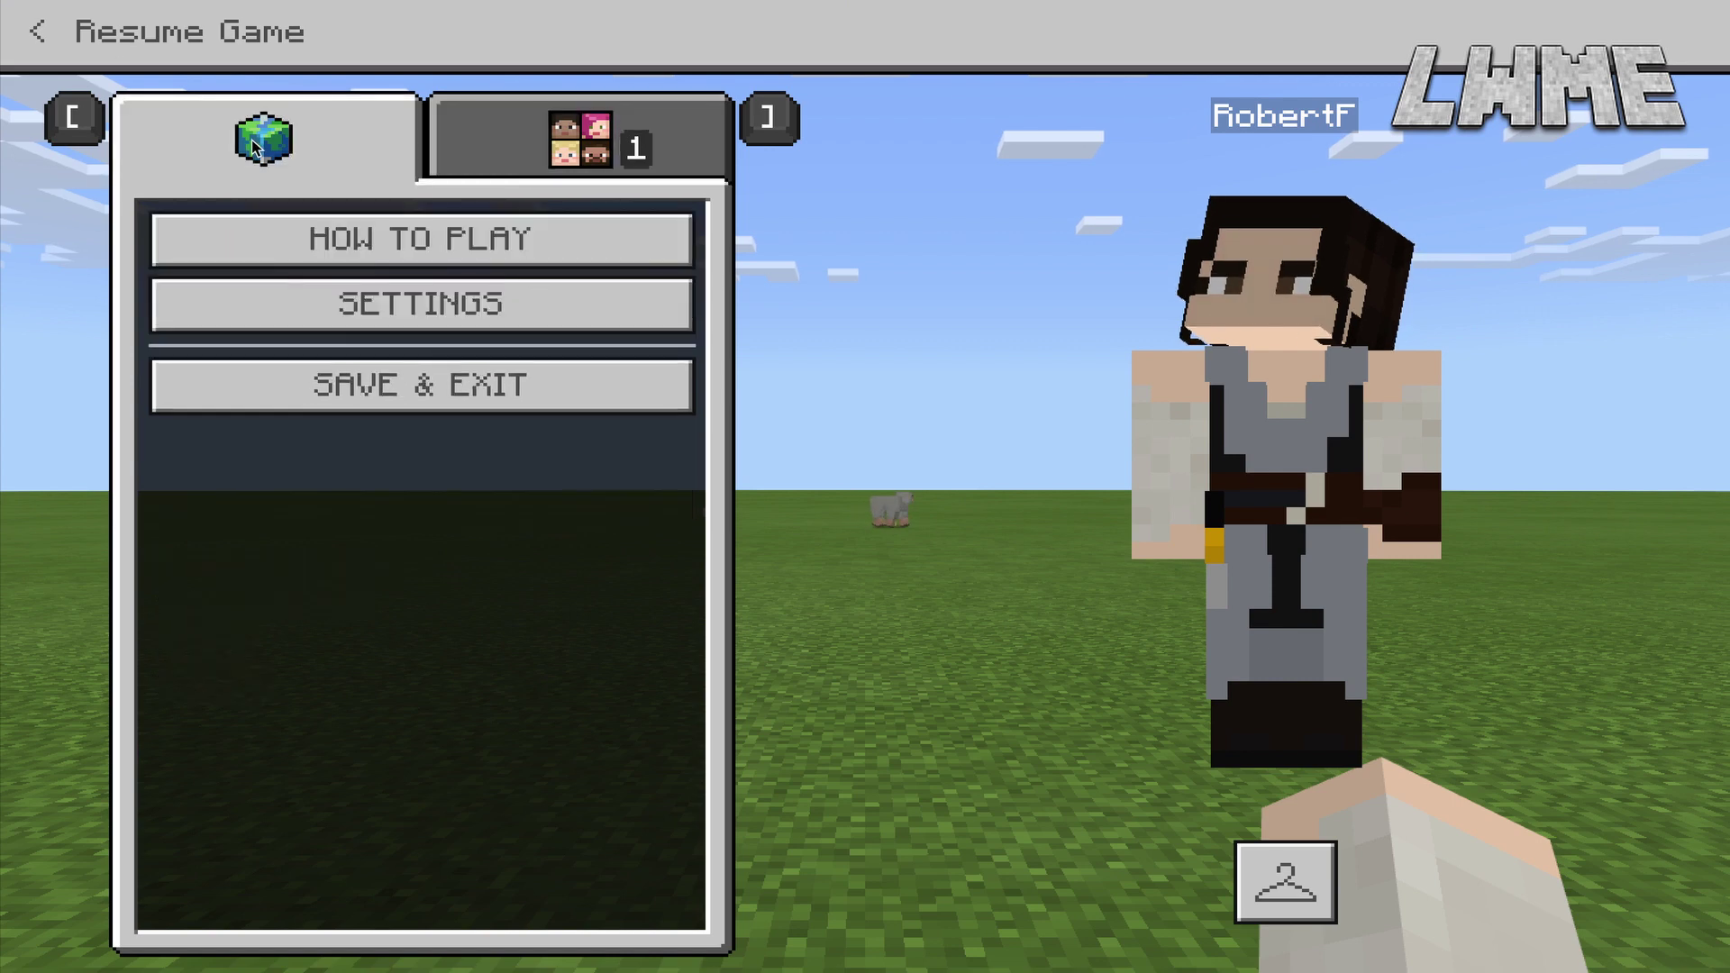
click(541, 387)
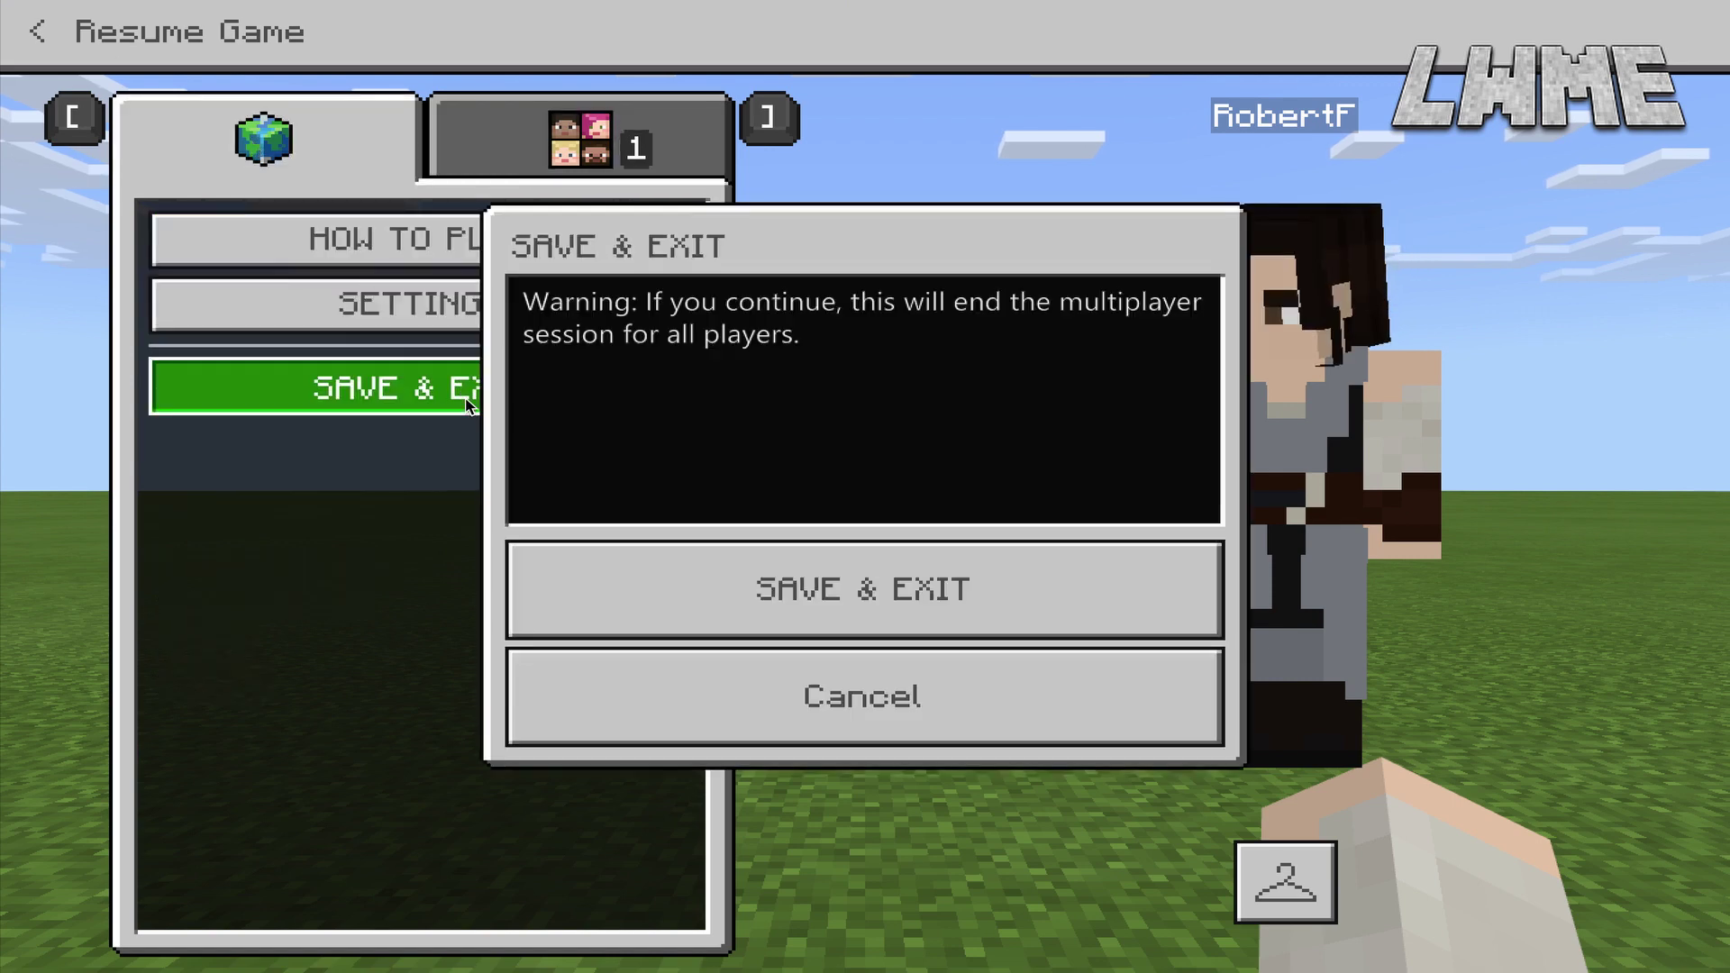
click(836, 577)
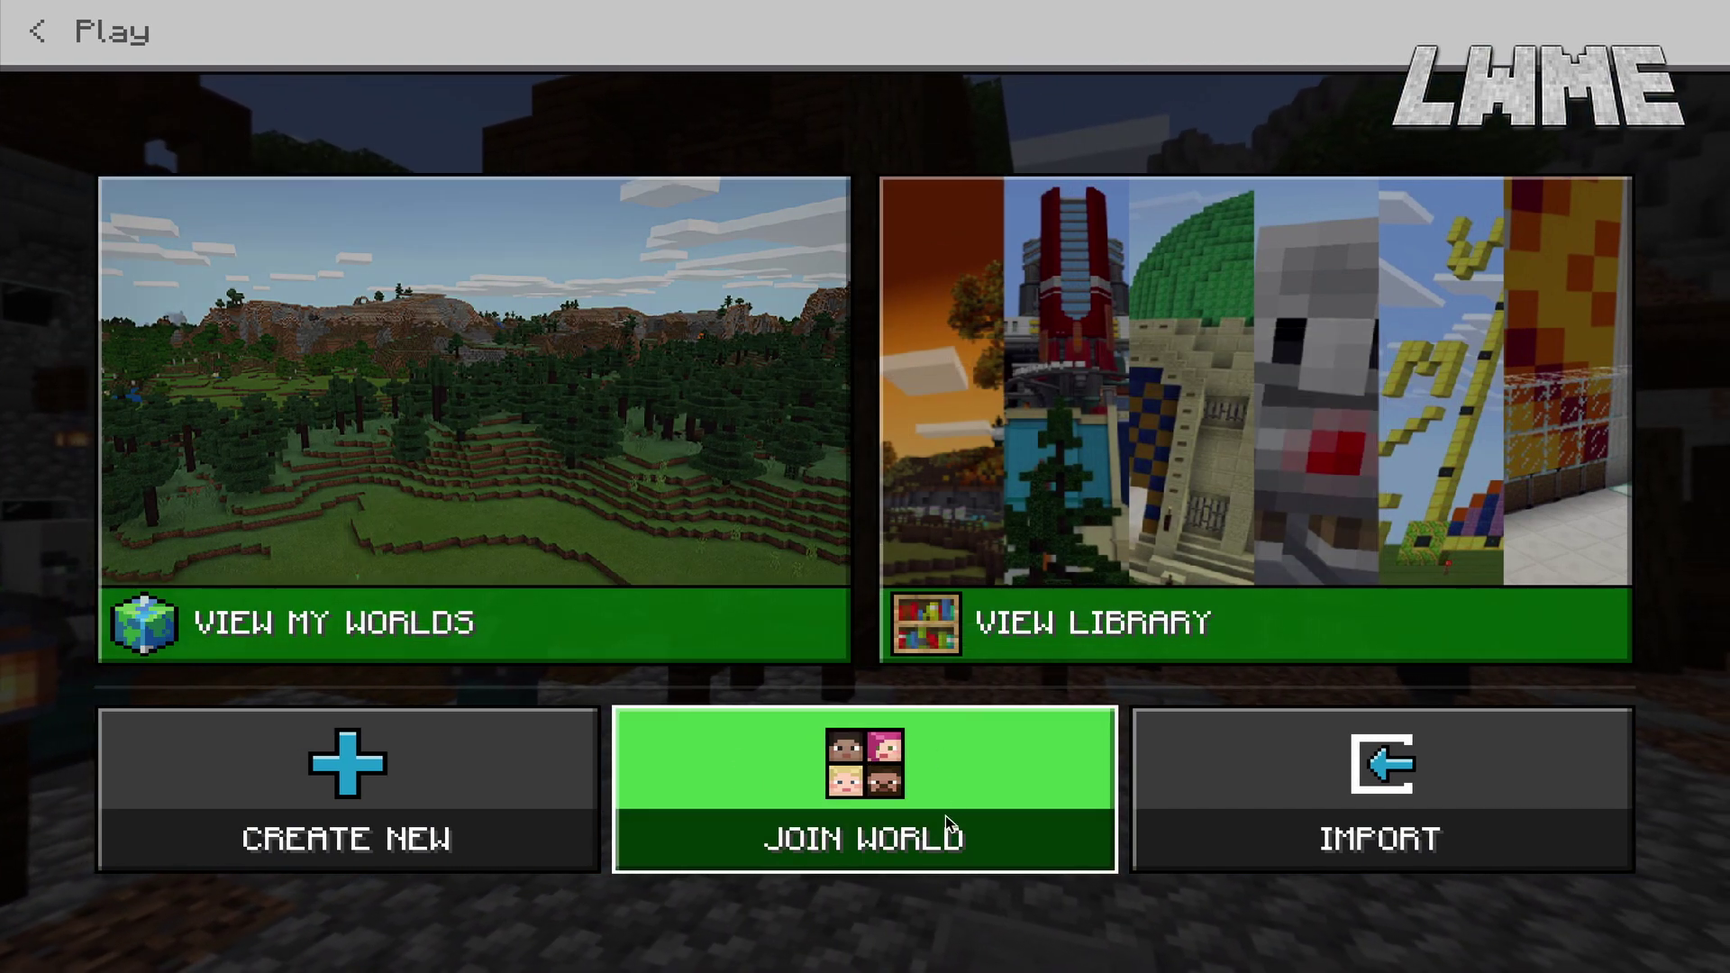
Open Join World by IP address and type 'fdsfdsfdsf' into the IP Address field.
click(791, 757)
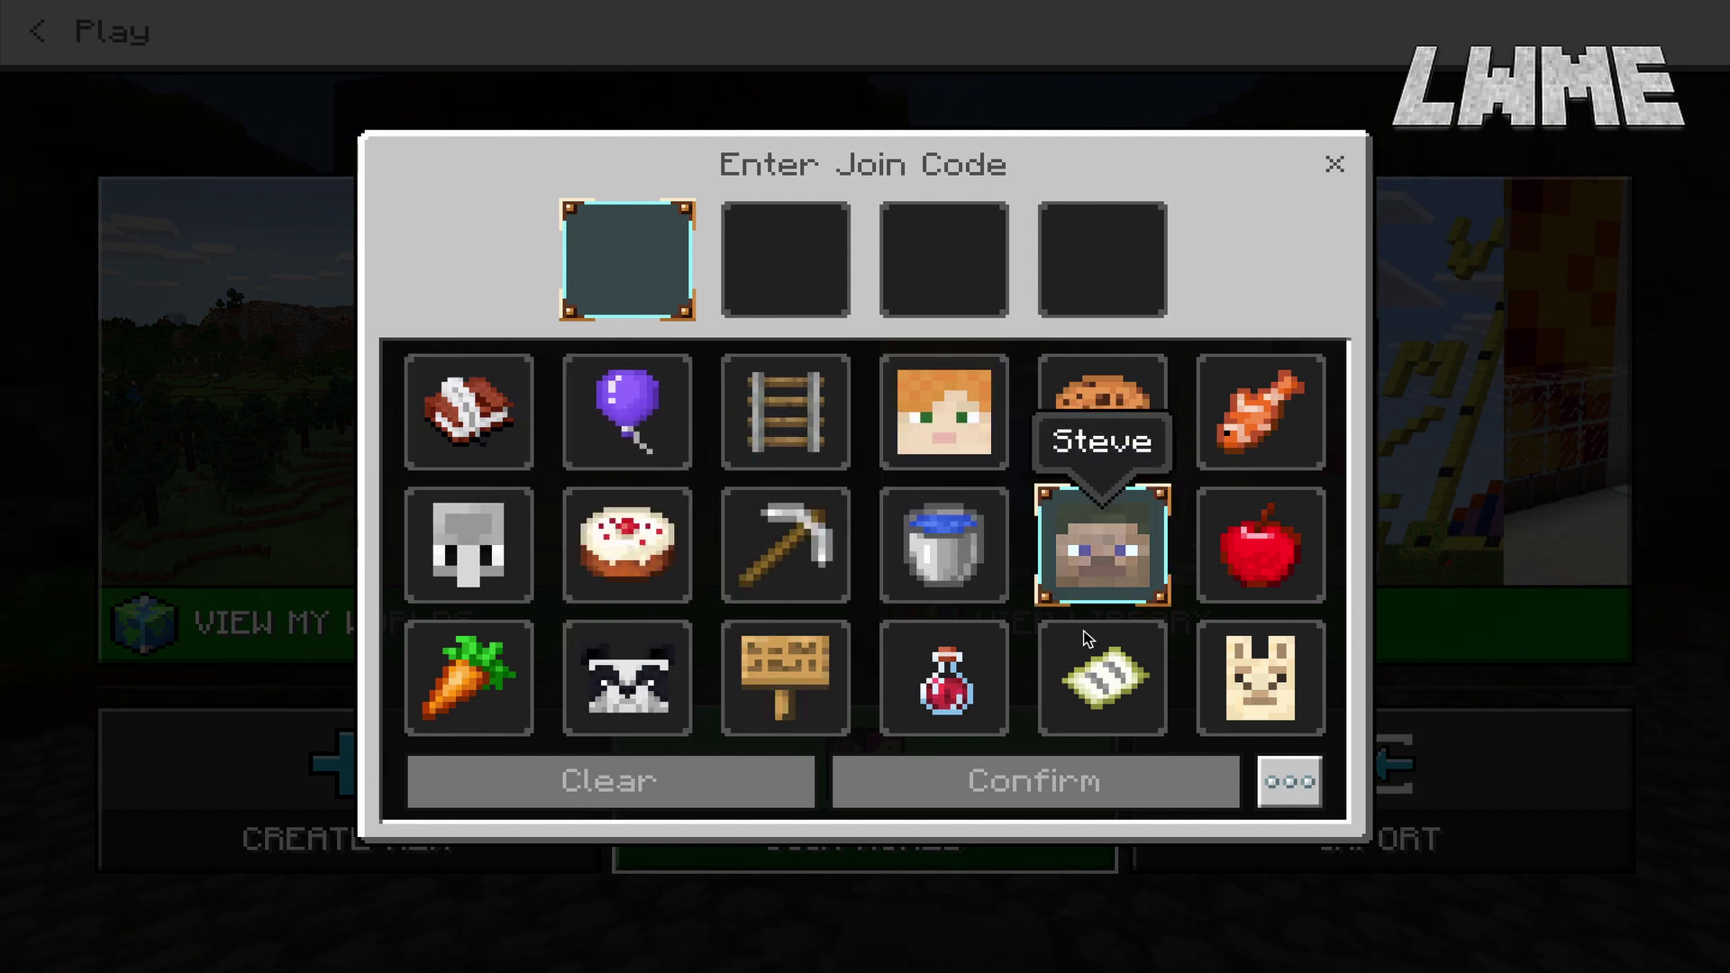
click(1288, 785)
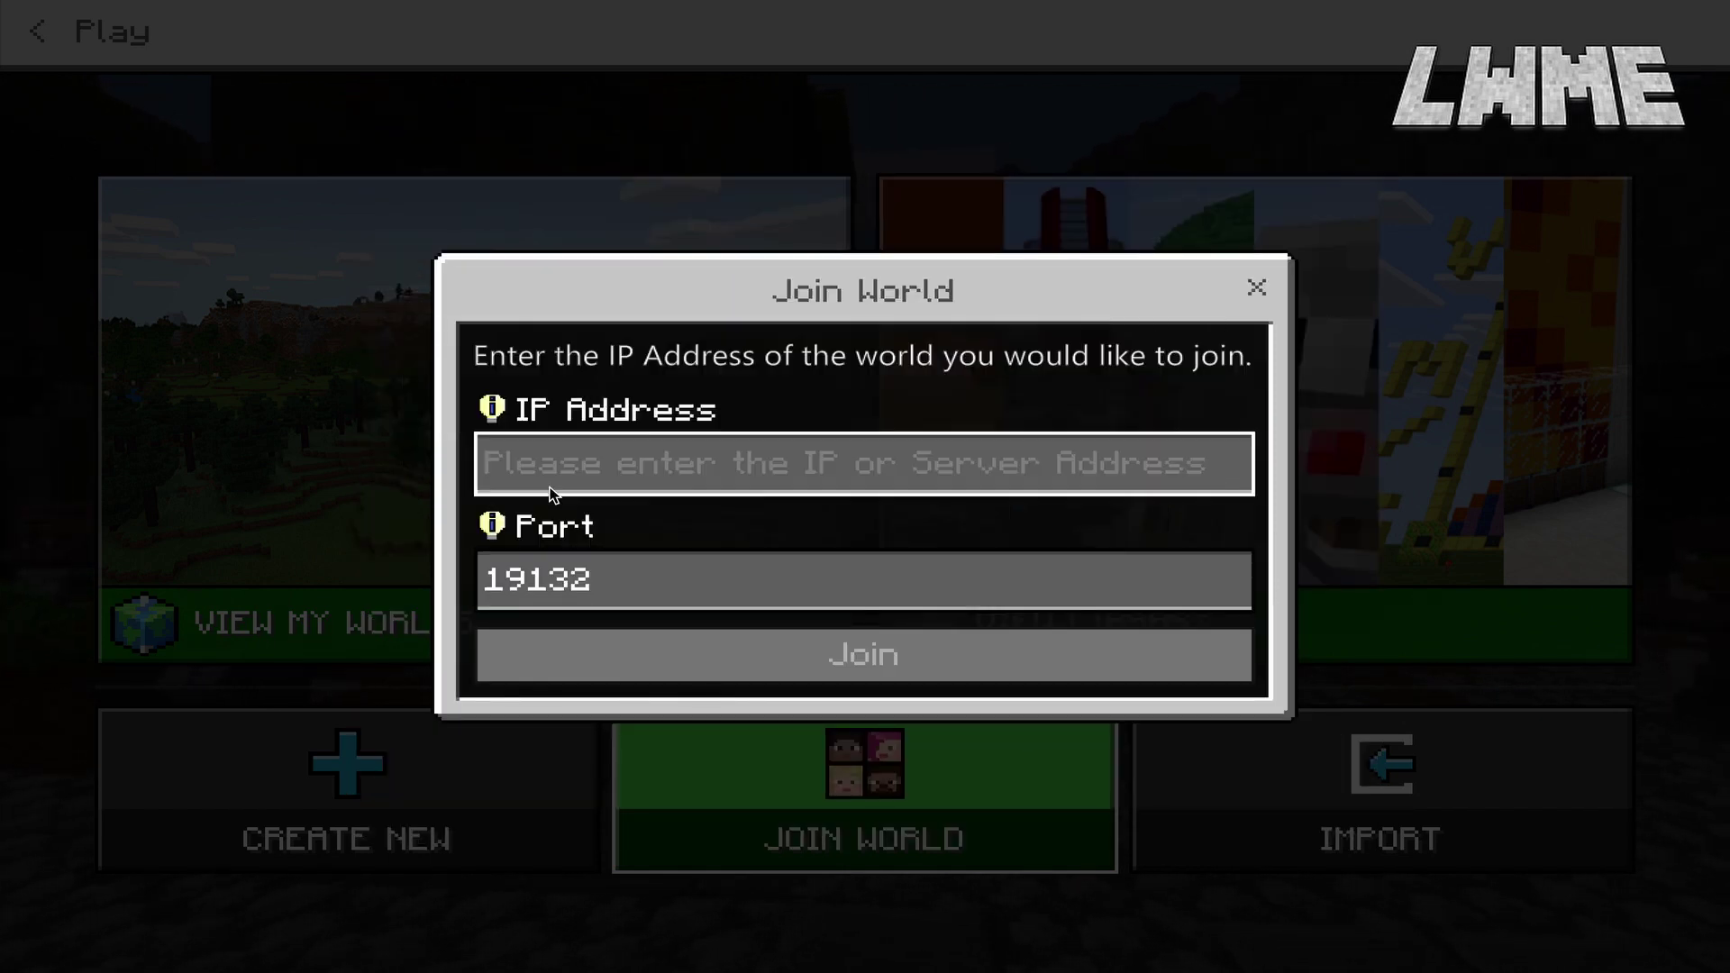
click(641, 480)
text(fdsfdsfdsf)
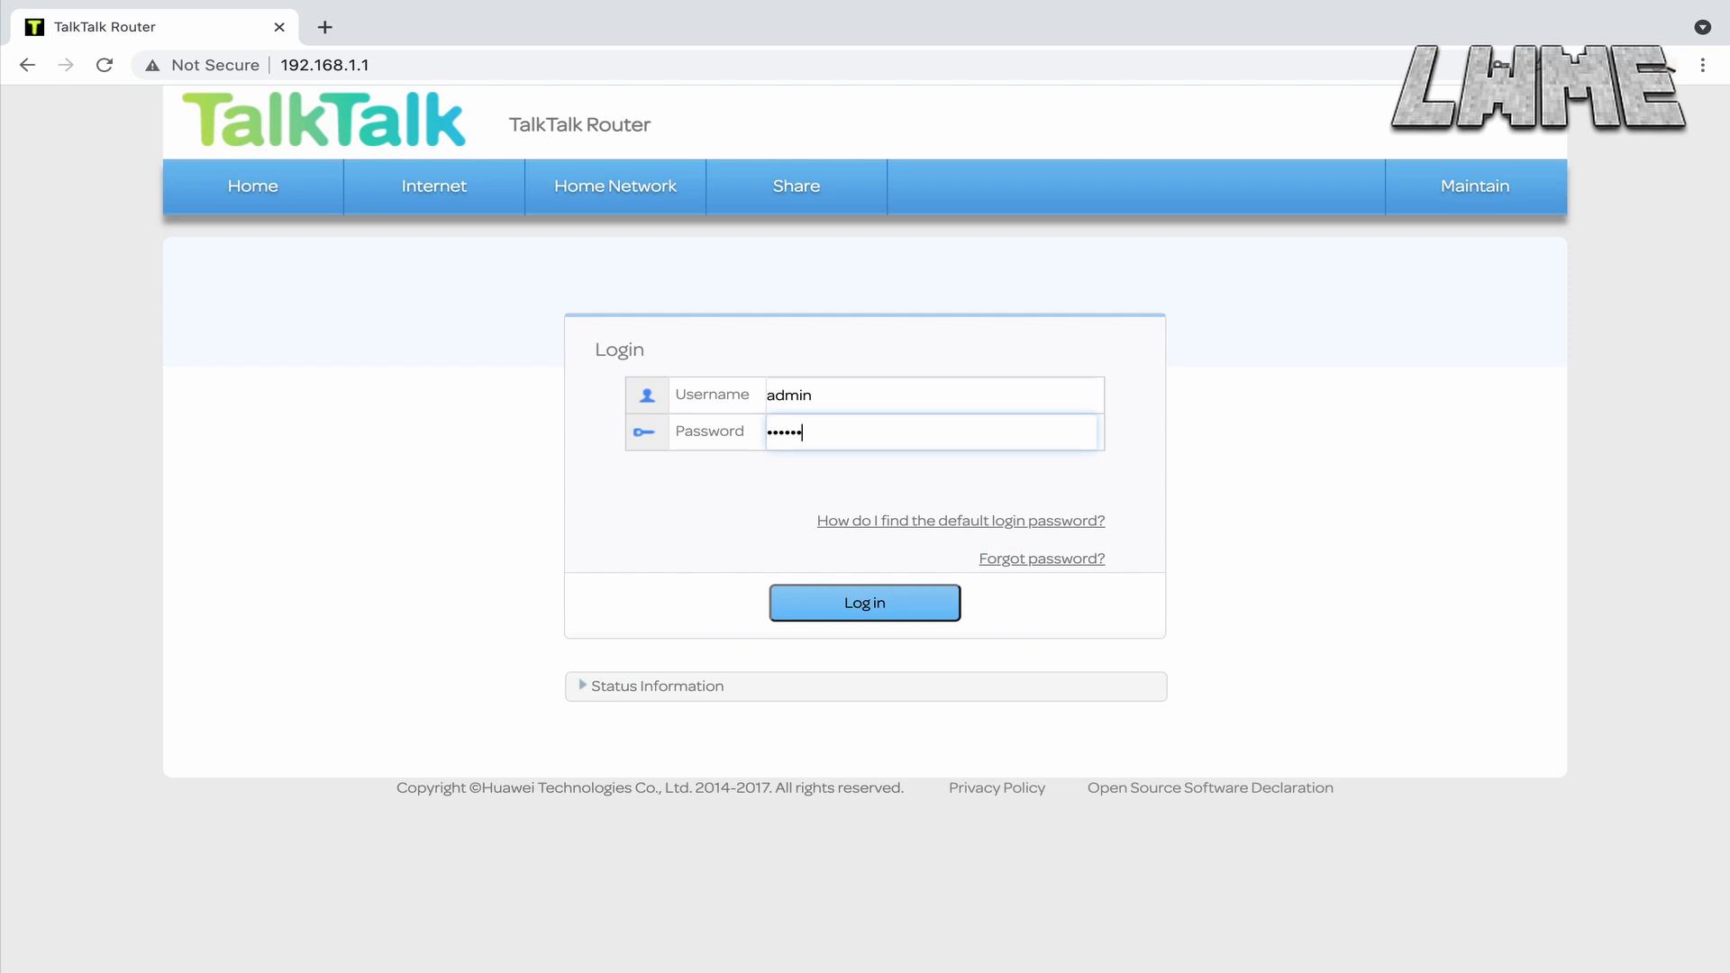
Log in to the router admin and view Home Network > LAN Interface settings.
click(879, 602)
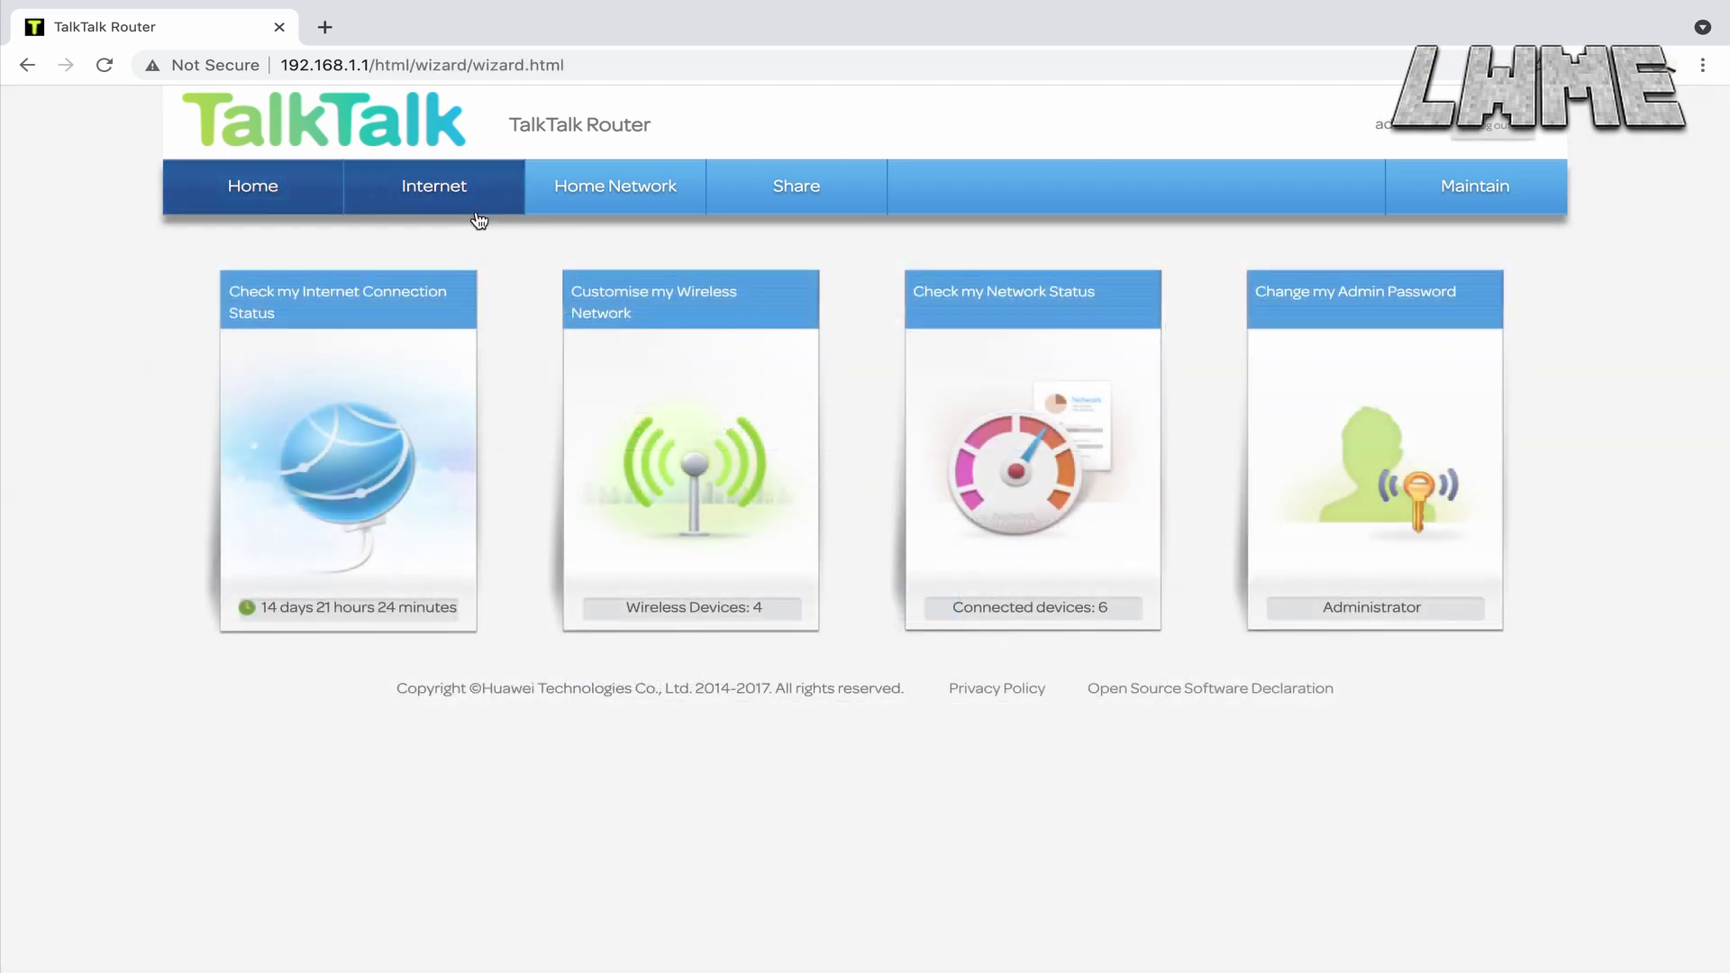
click(591, 192)
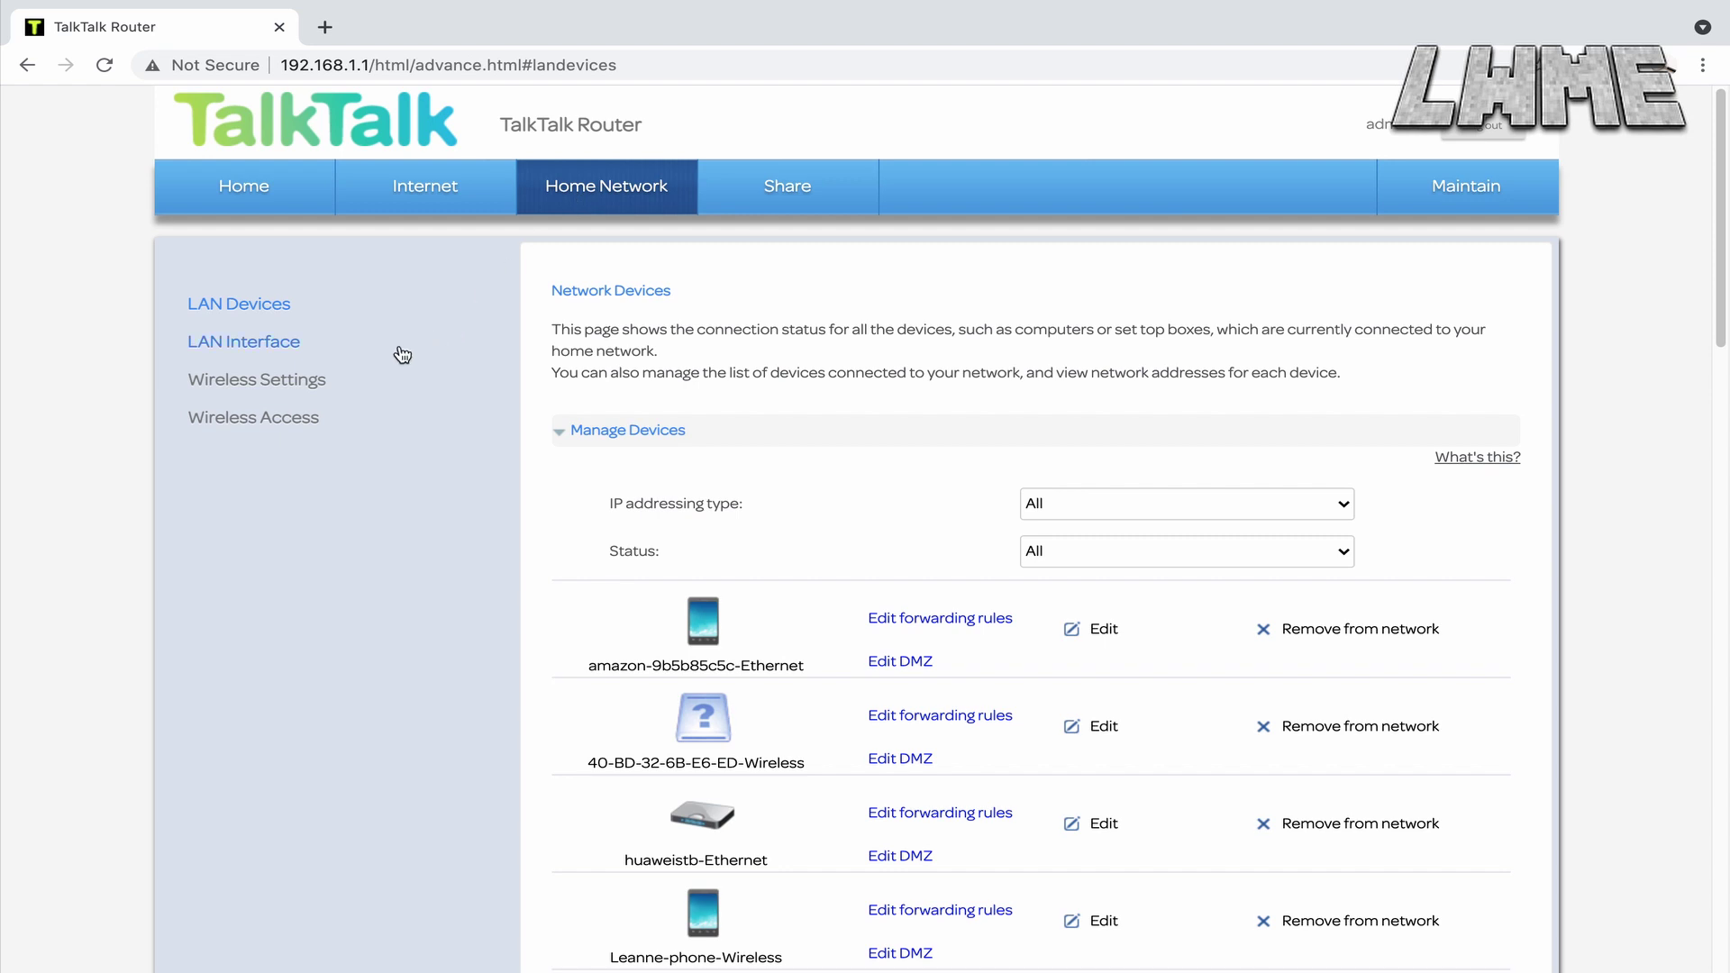
click(268, 344)
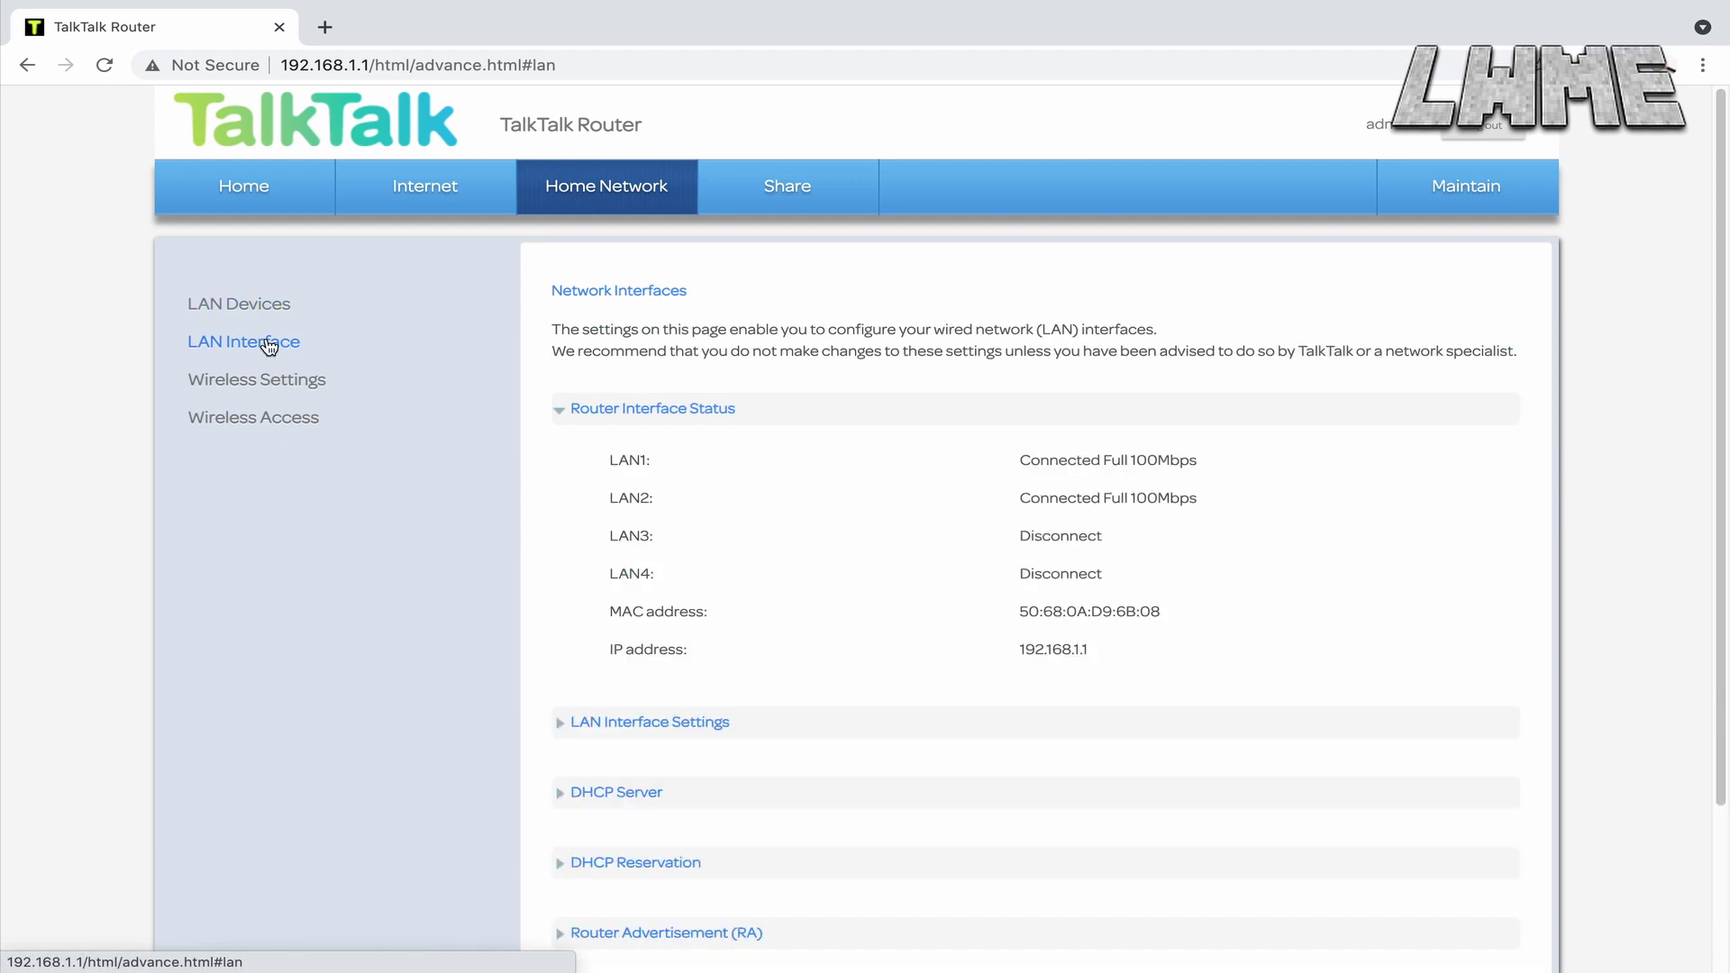
scroll(570, 564, down, 2)
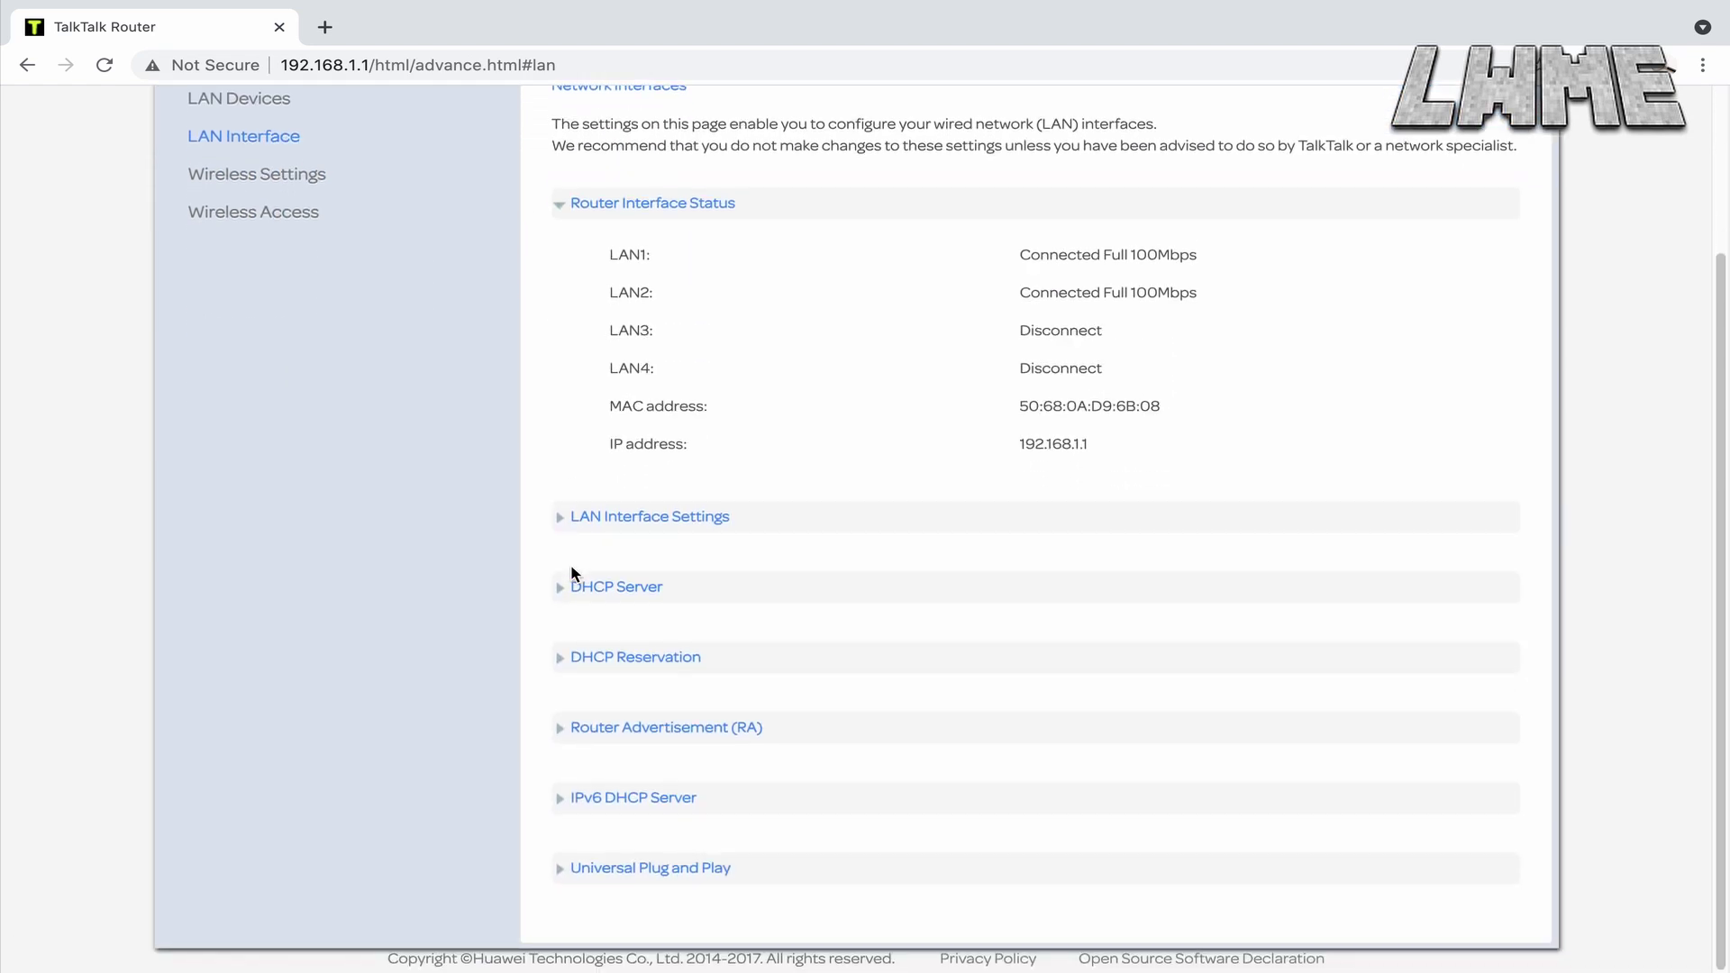
Expand DHCP Reservation and start a new static IP reservation, browsing the MAC device list.
click(559, 663)
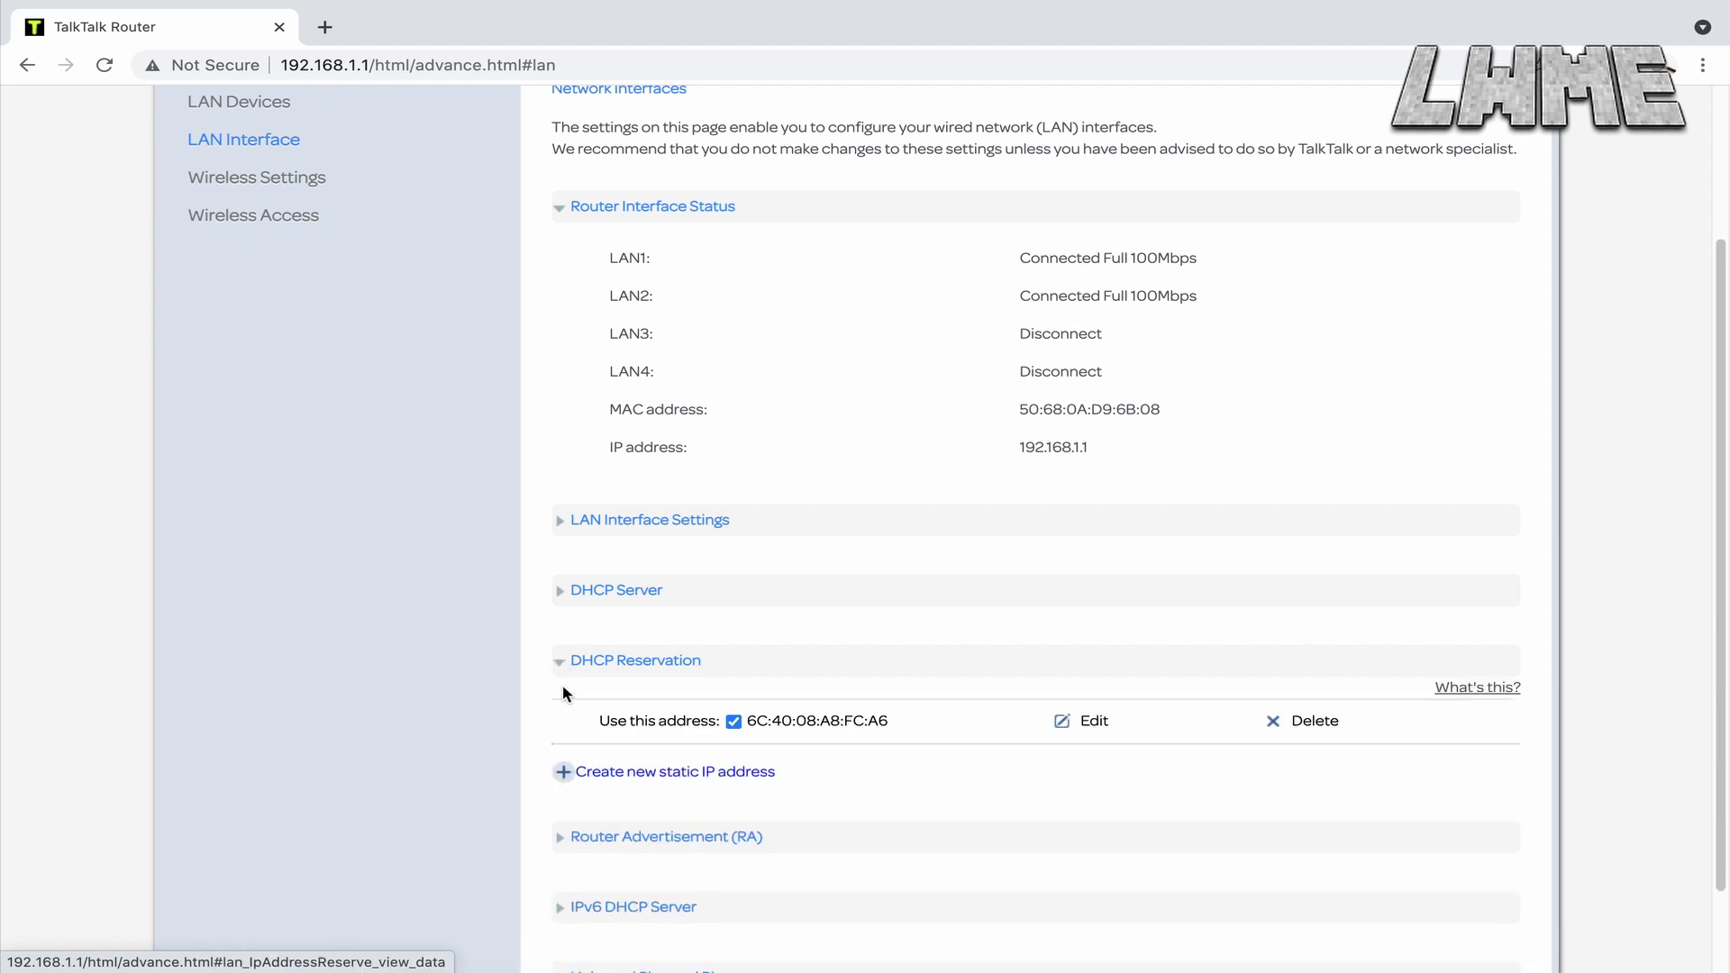
click(591, 777)
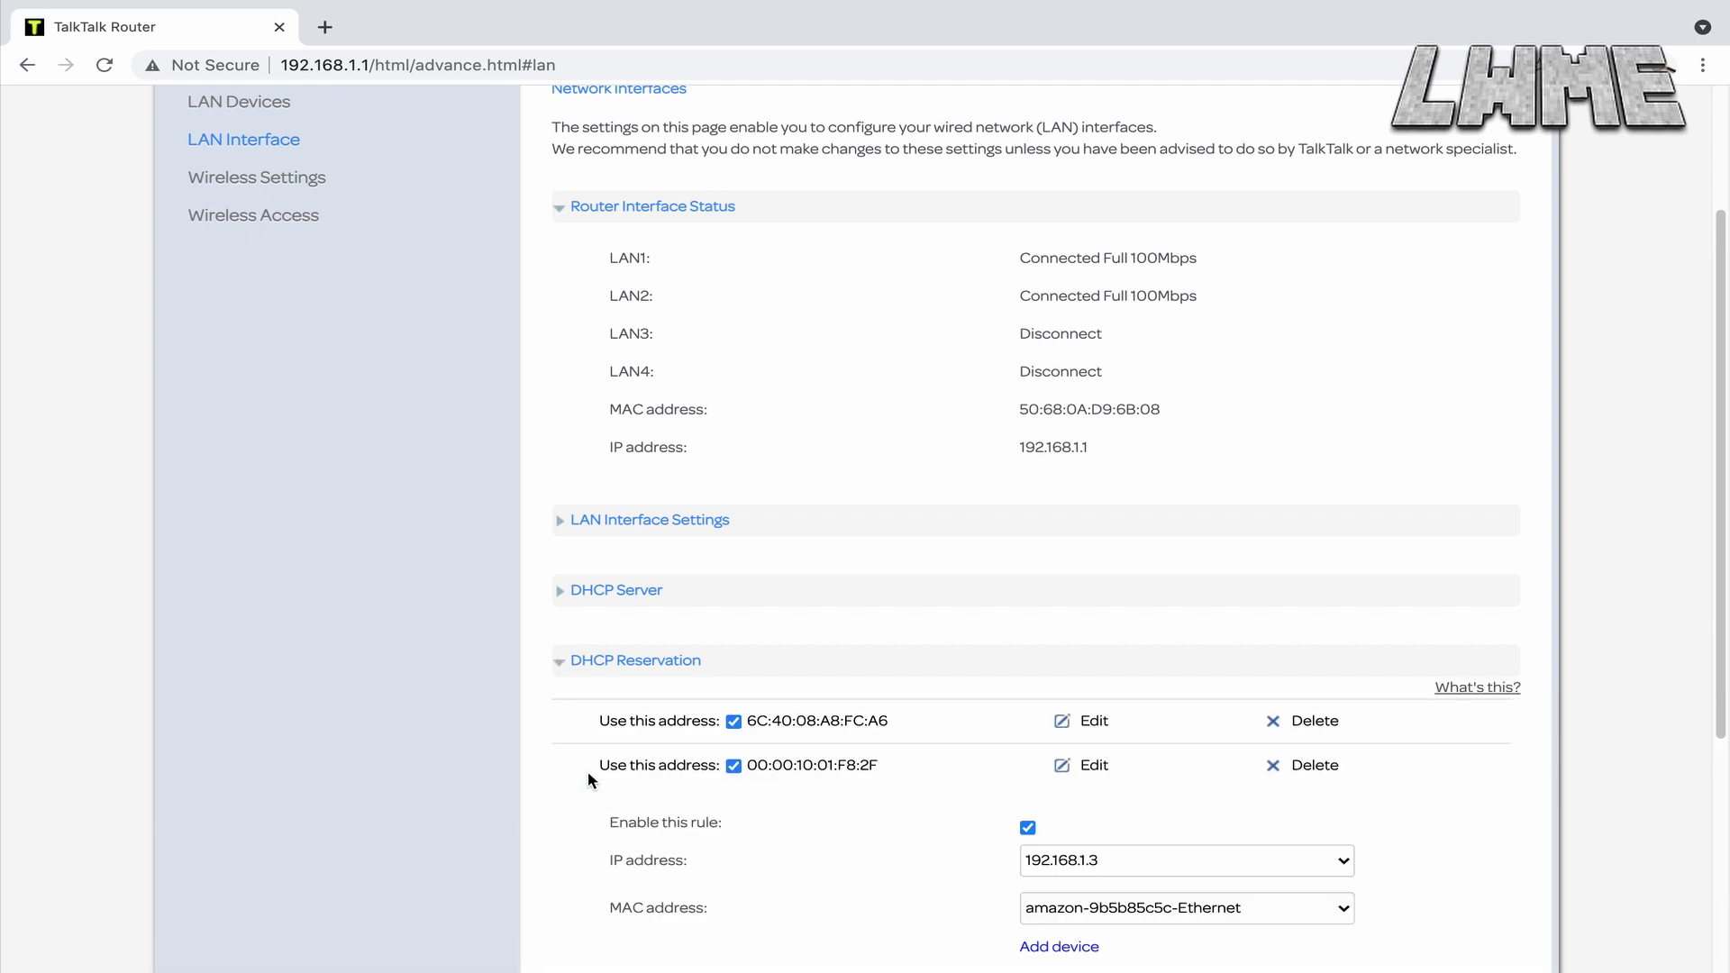
scroll(892, 806, down, 2)
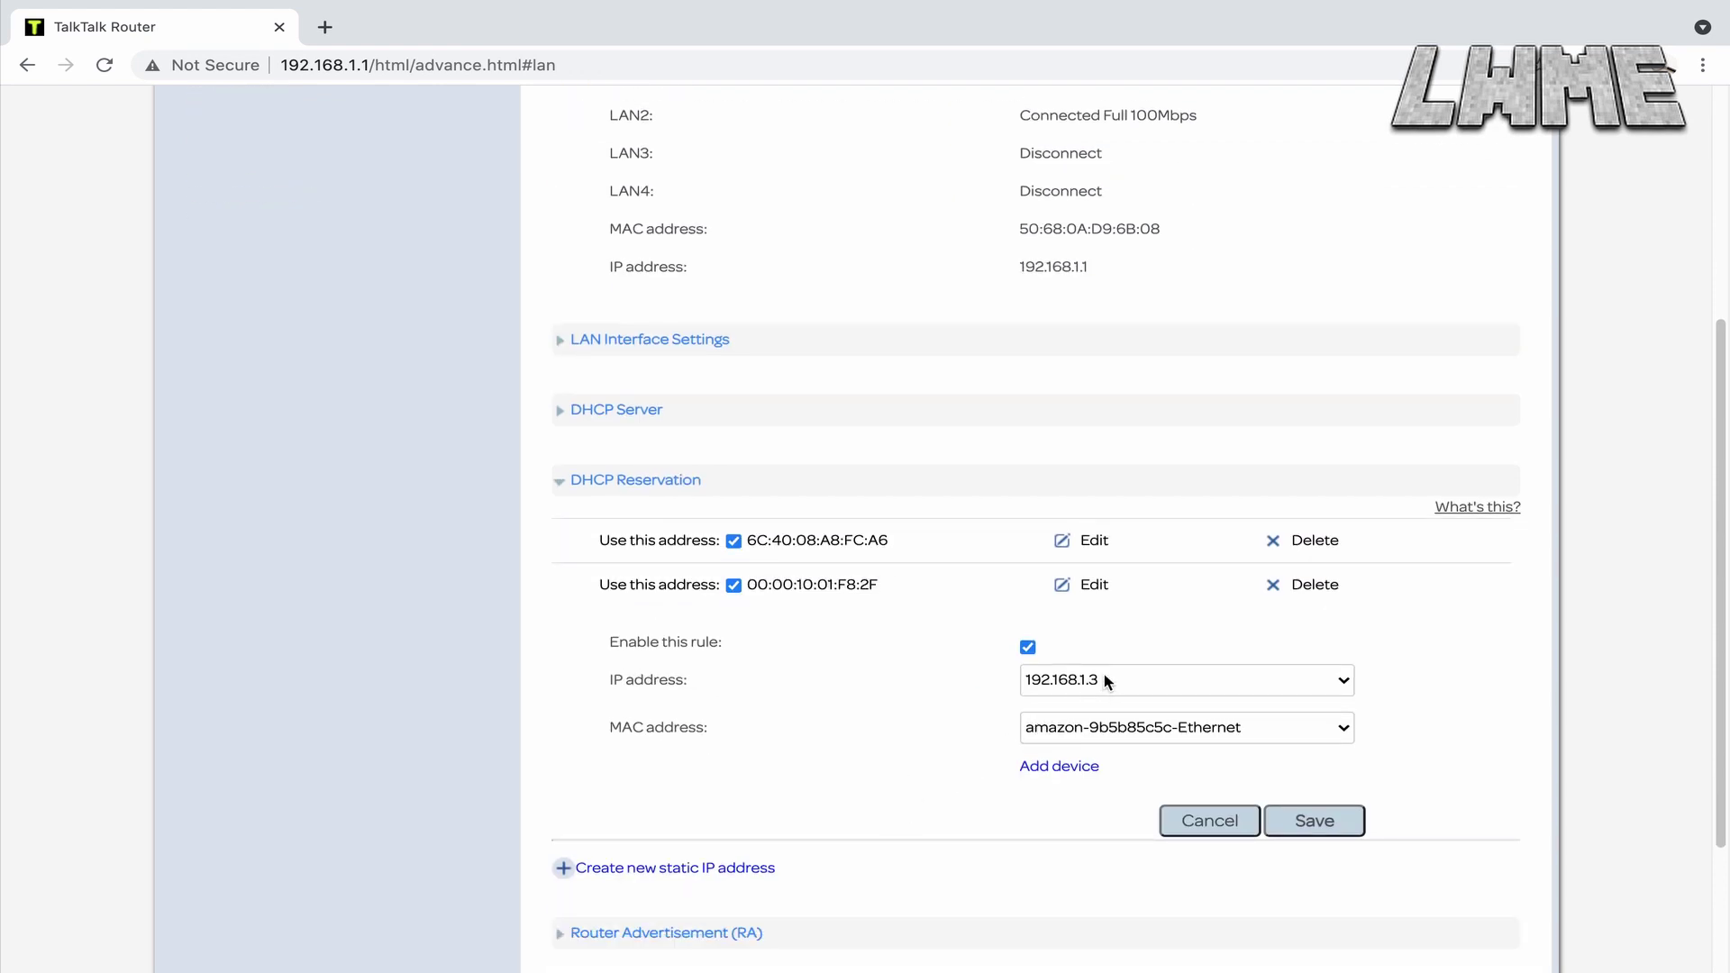
click(1175, 736)
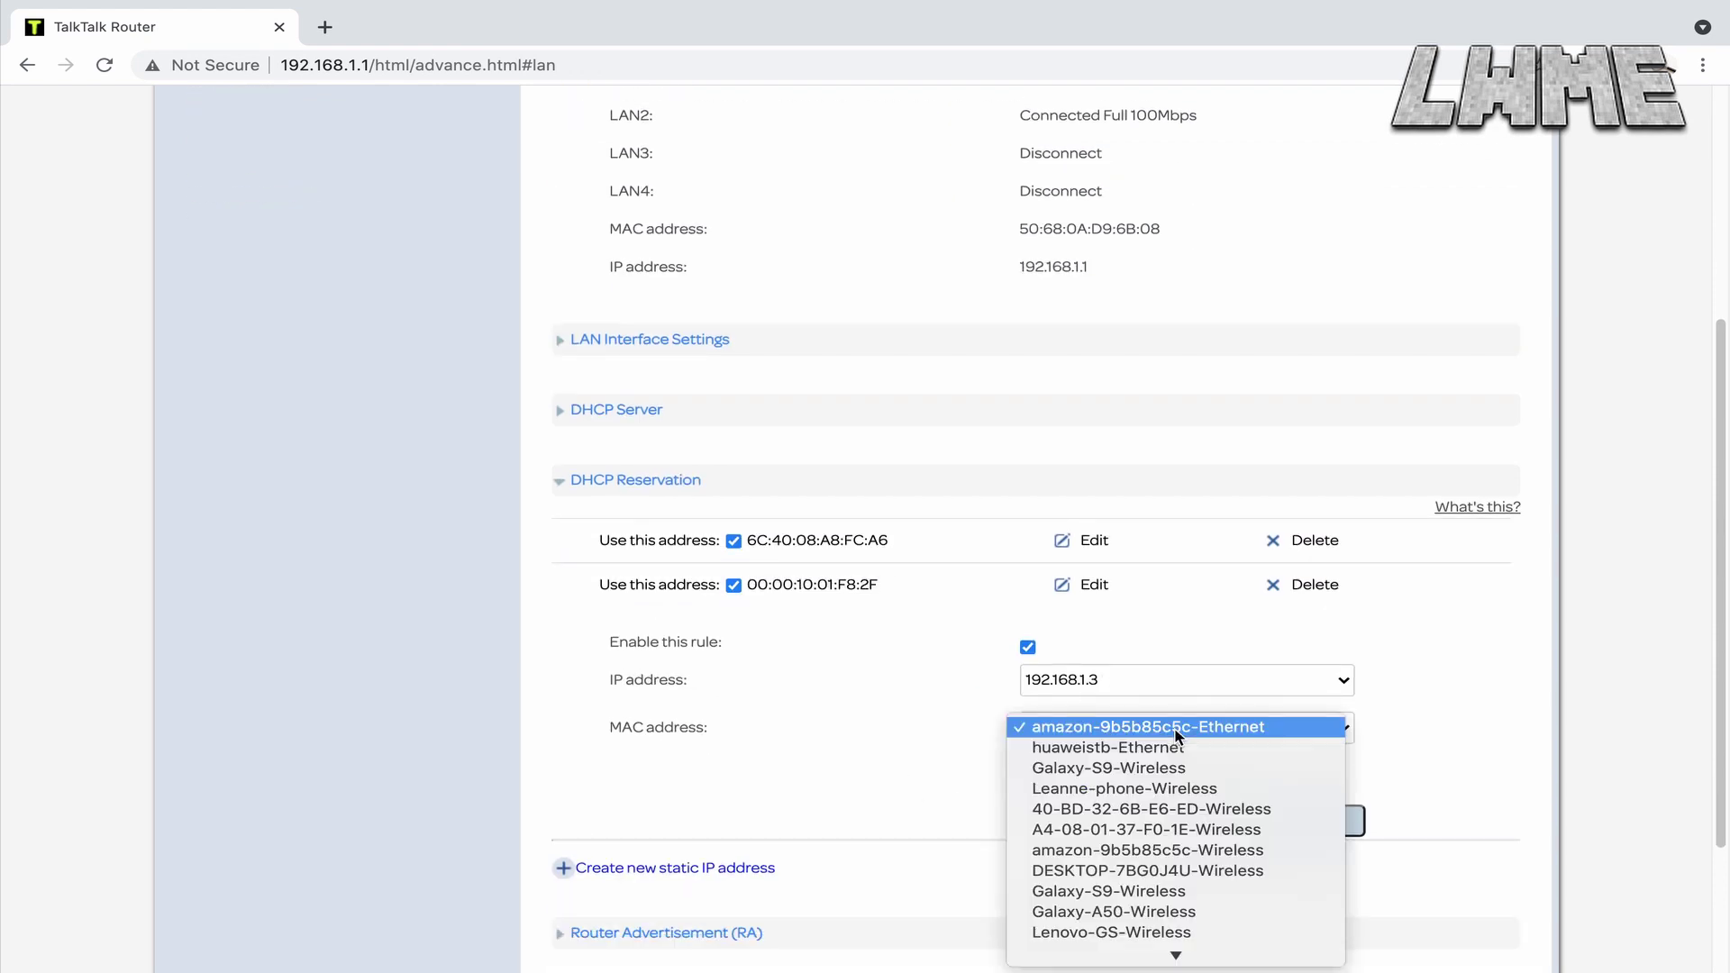
scroll(1086, 851, down, 3)
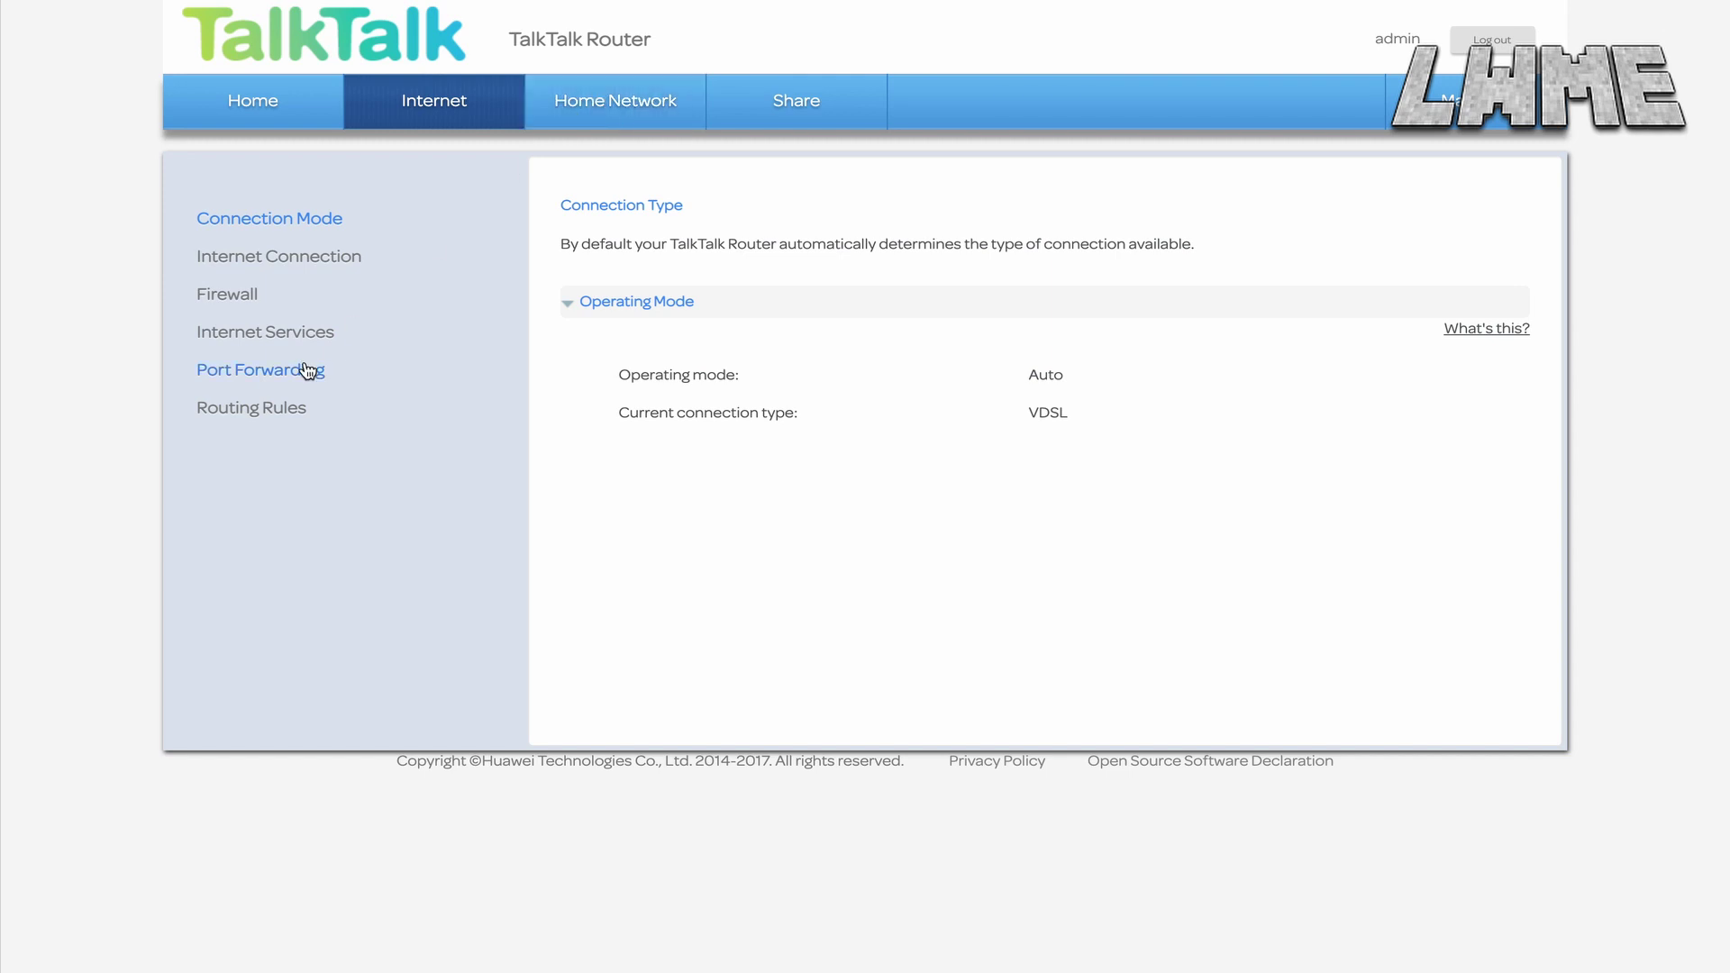
Add a new port mapping with Application left as DNS and the Mac's wireless device as internal host.
click(299, 377)
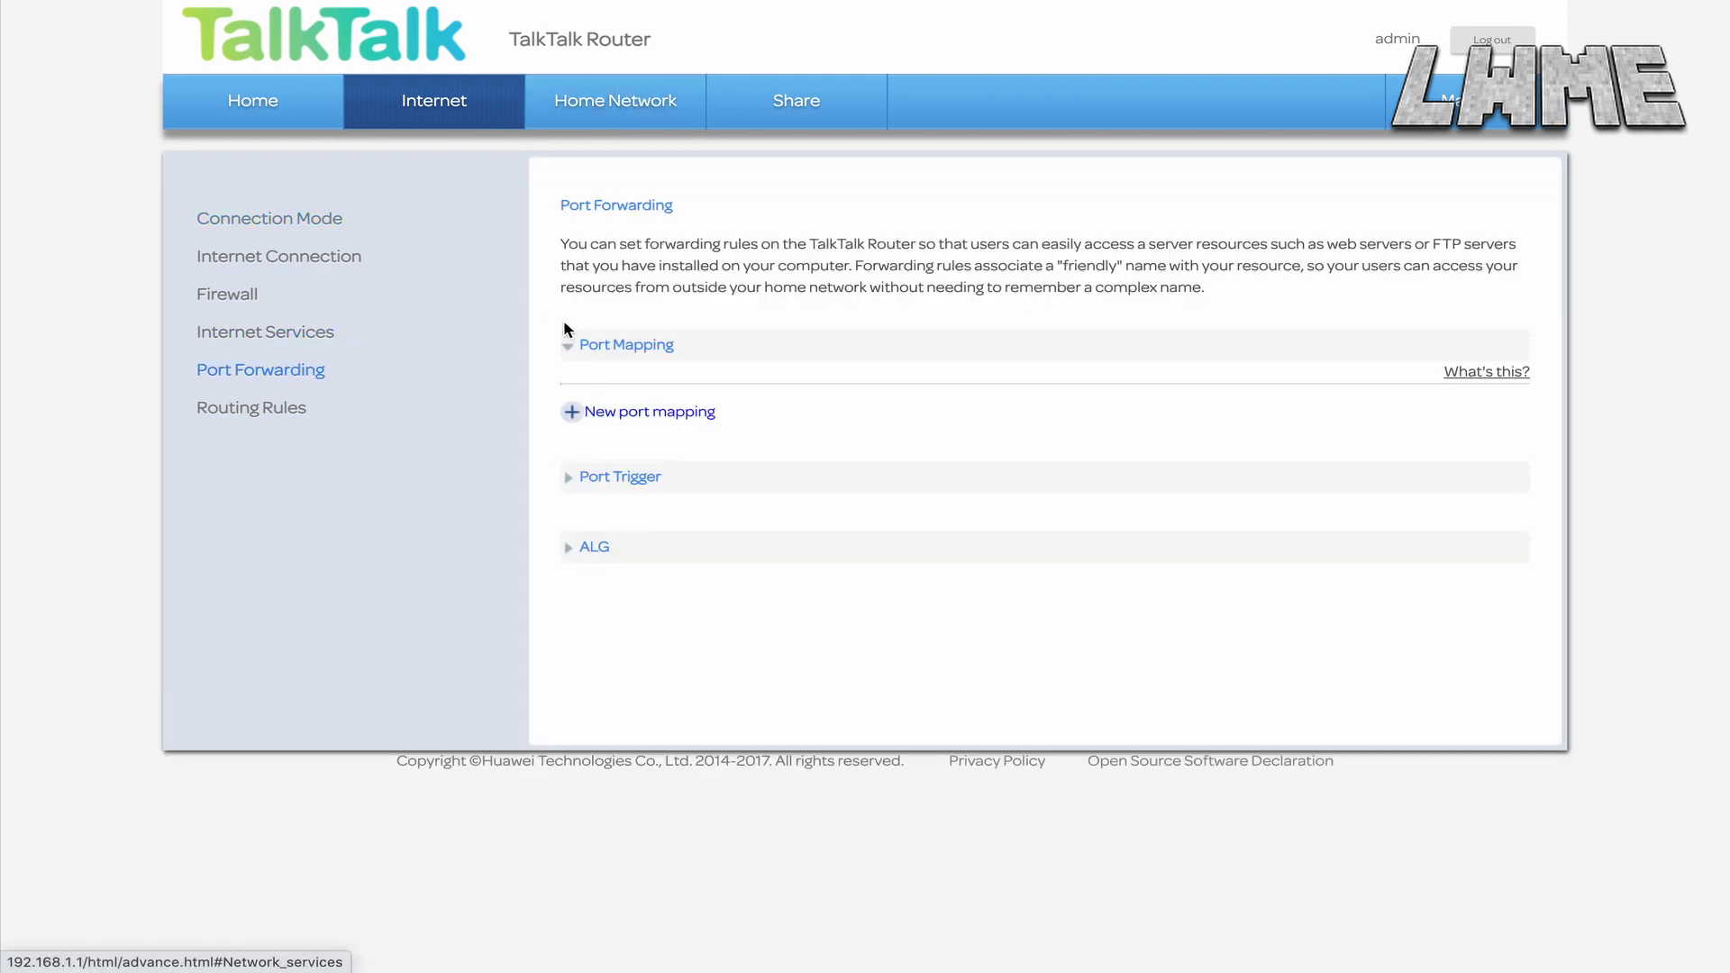
click(578, 412)
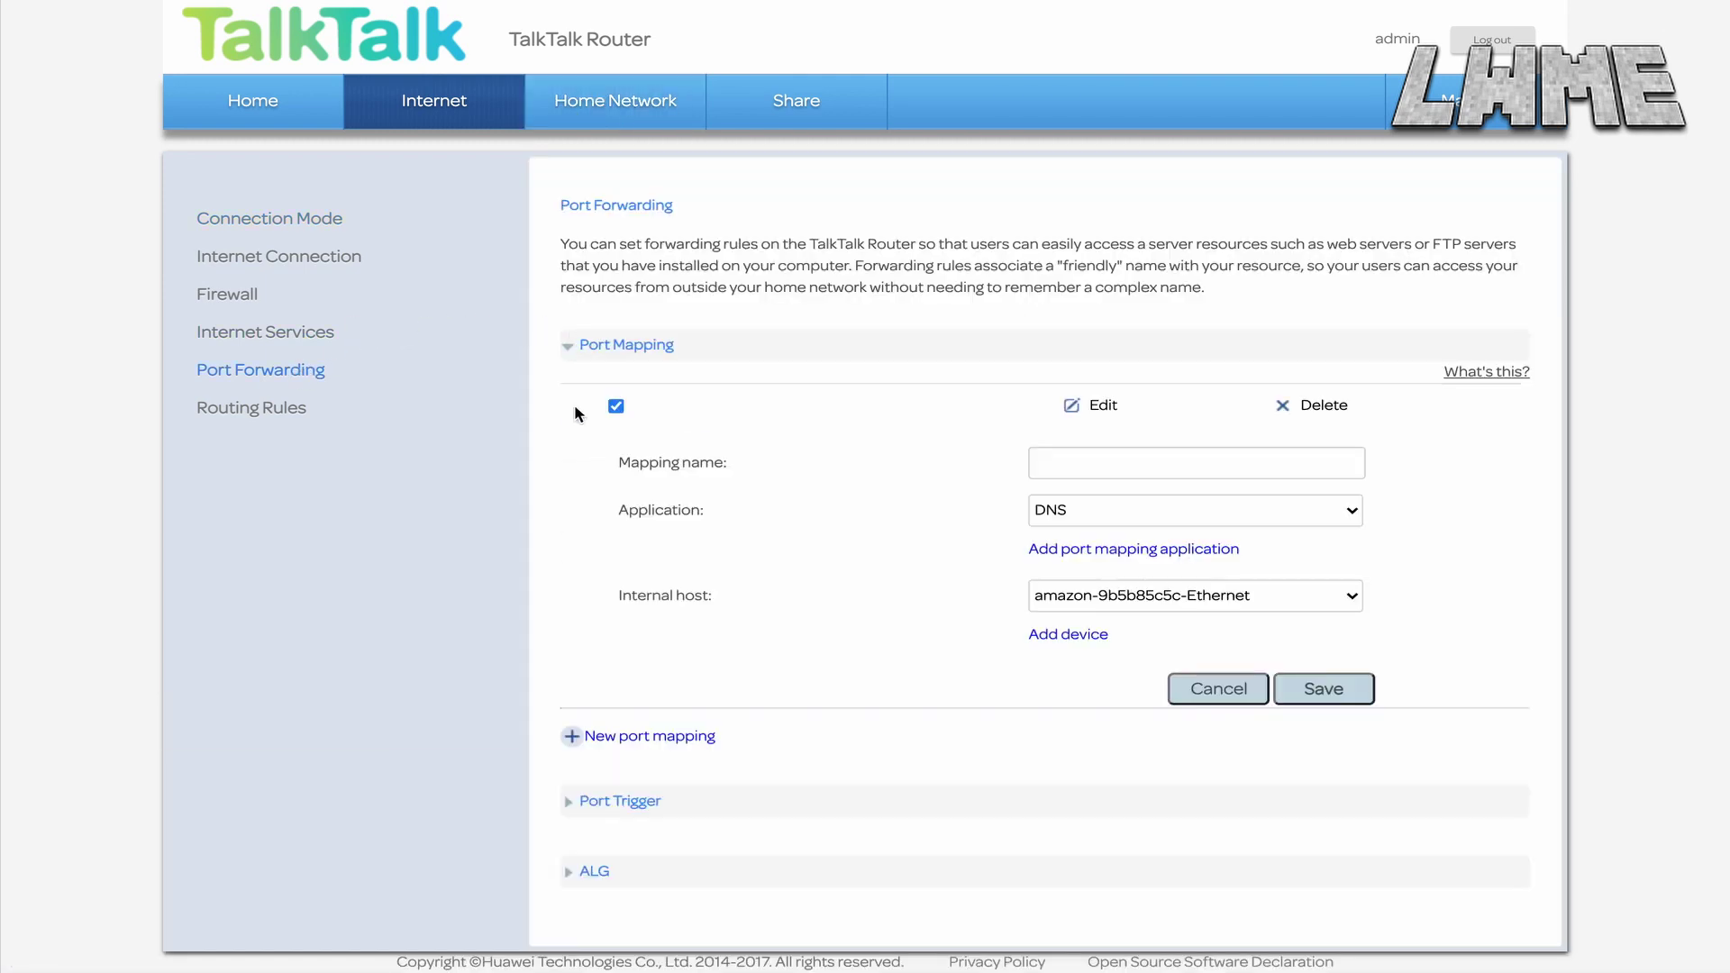
click(1186, 513)
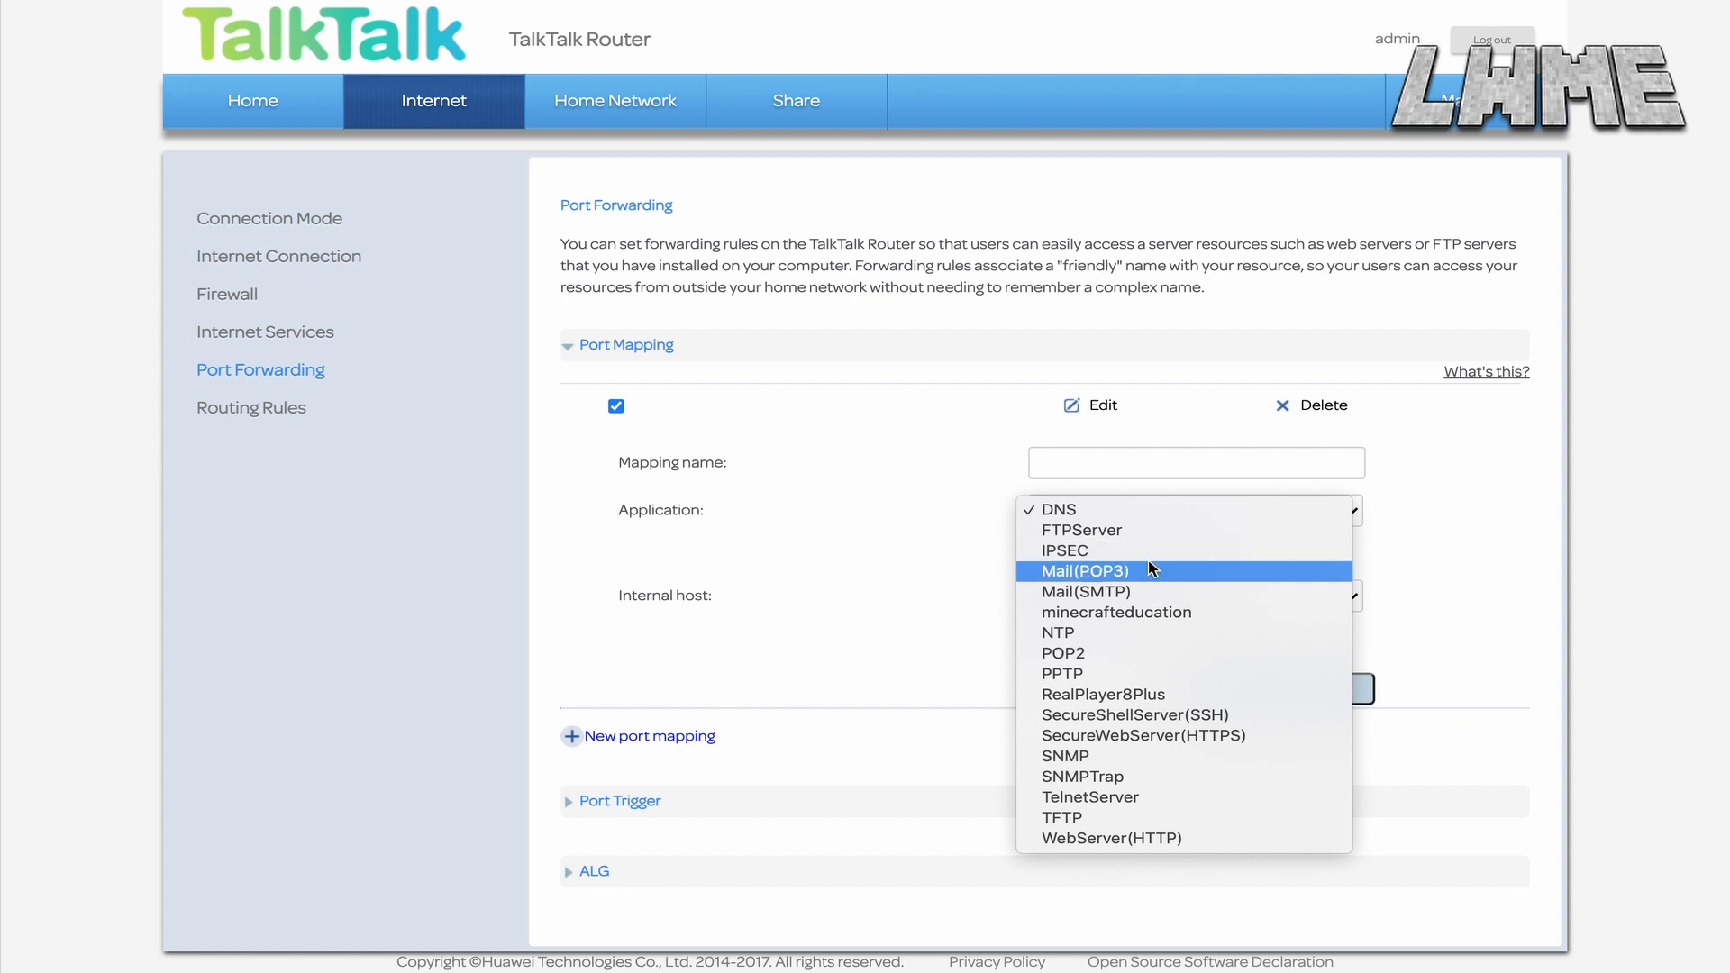
click(830, 610)
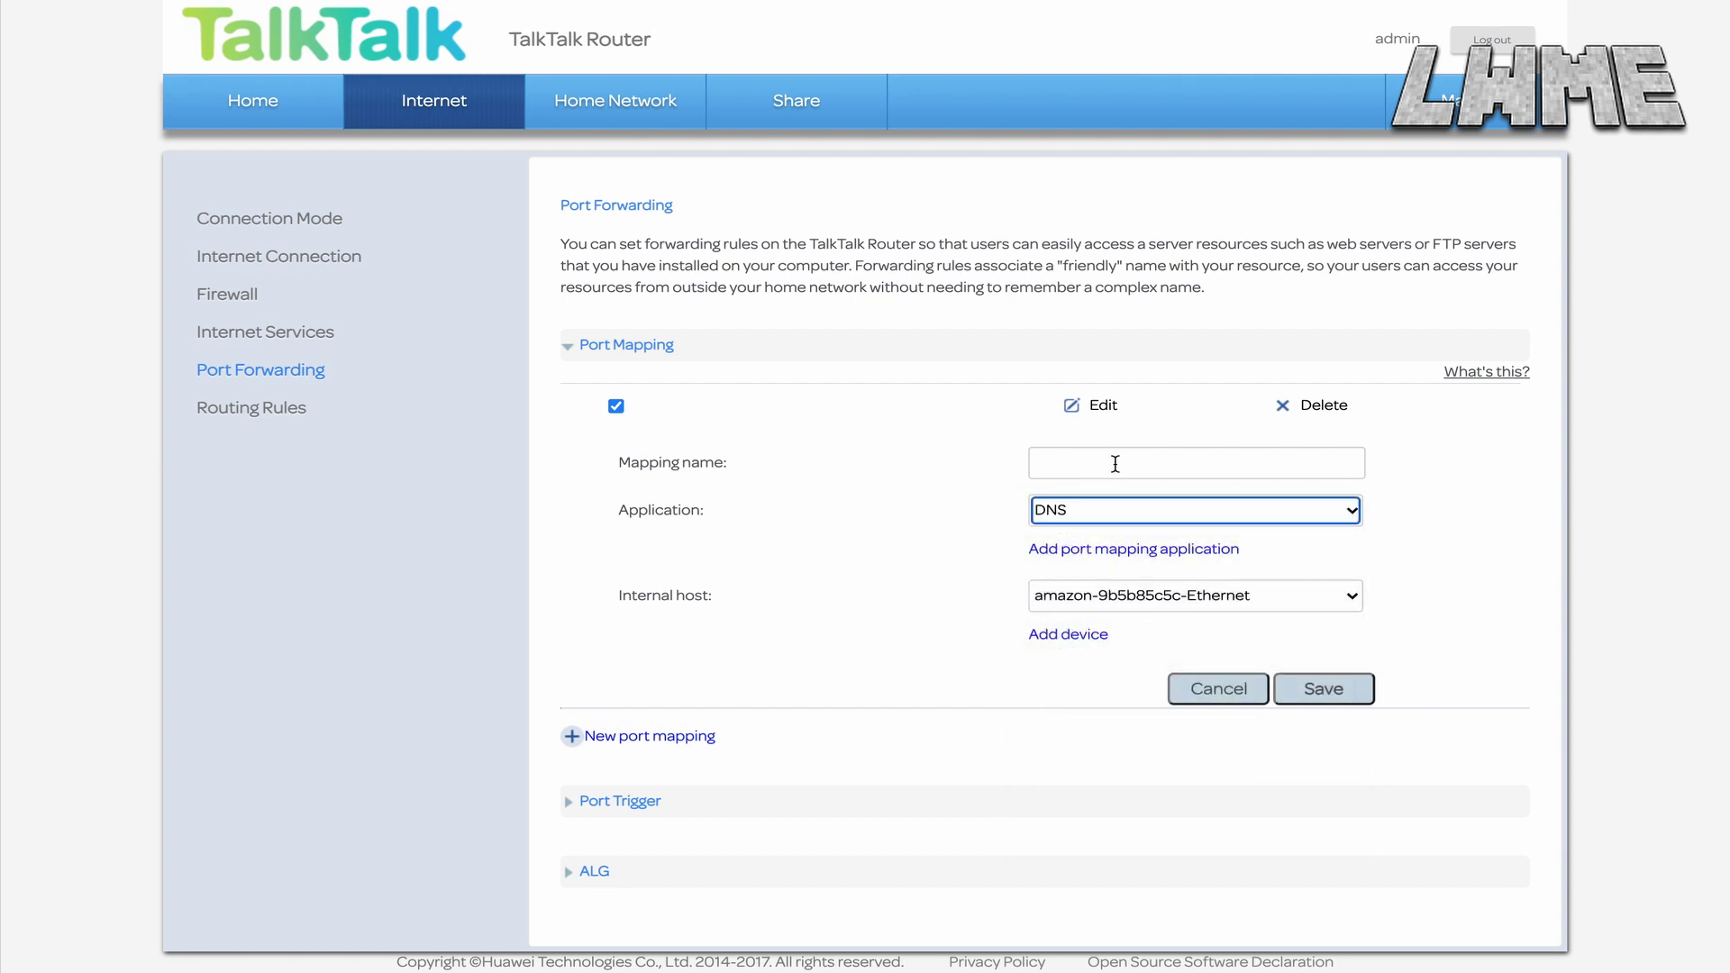
click(1243, 599)
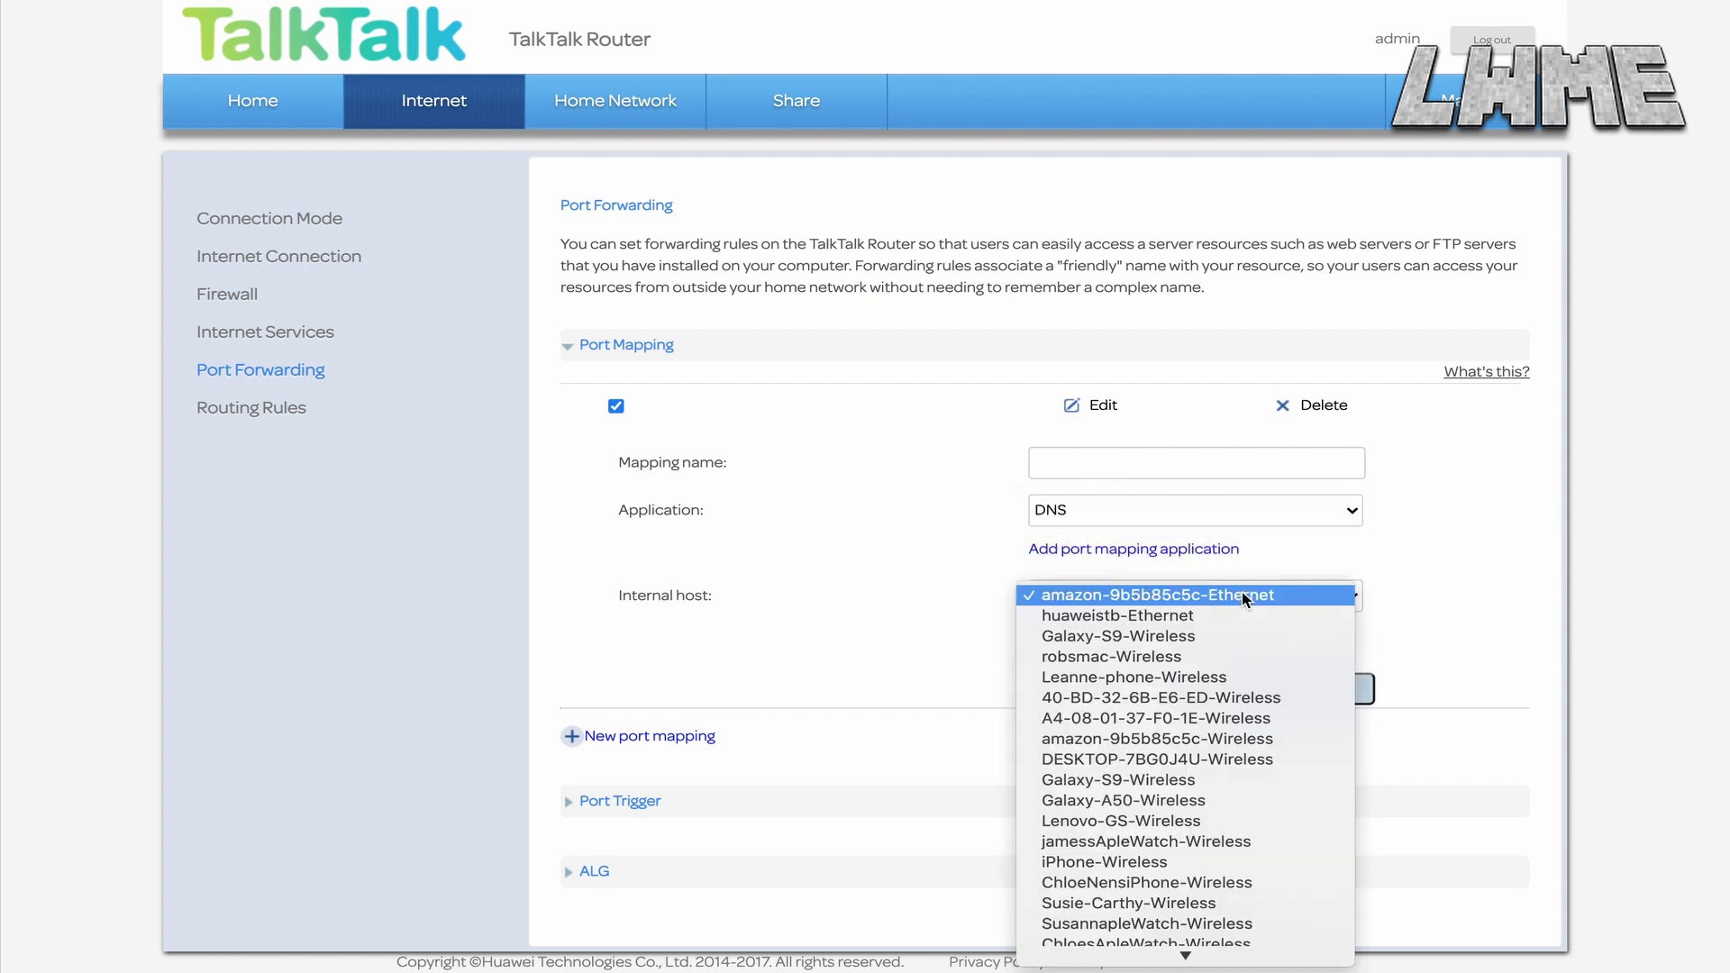
click(1146, 662)
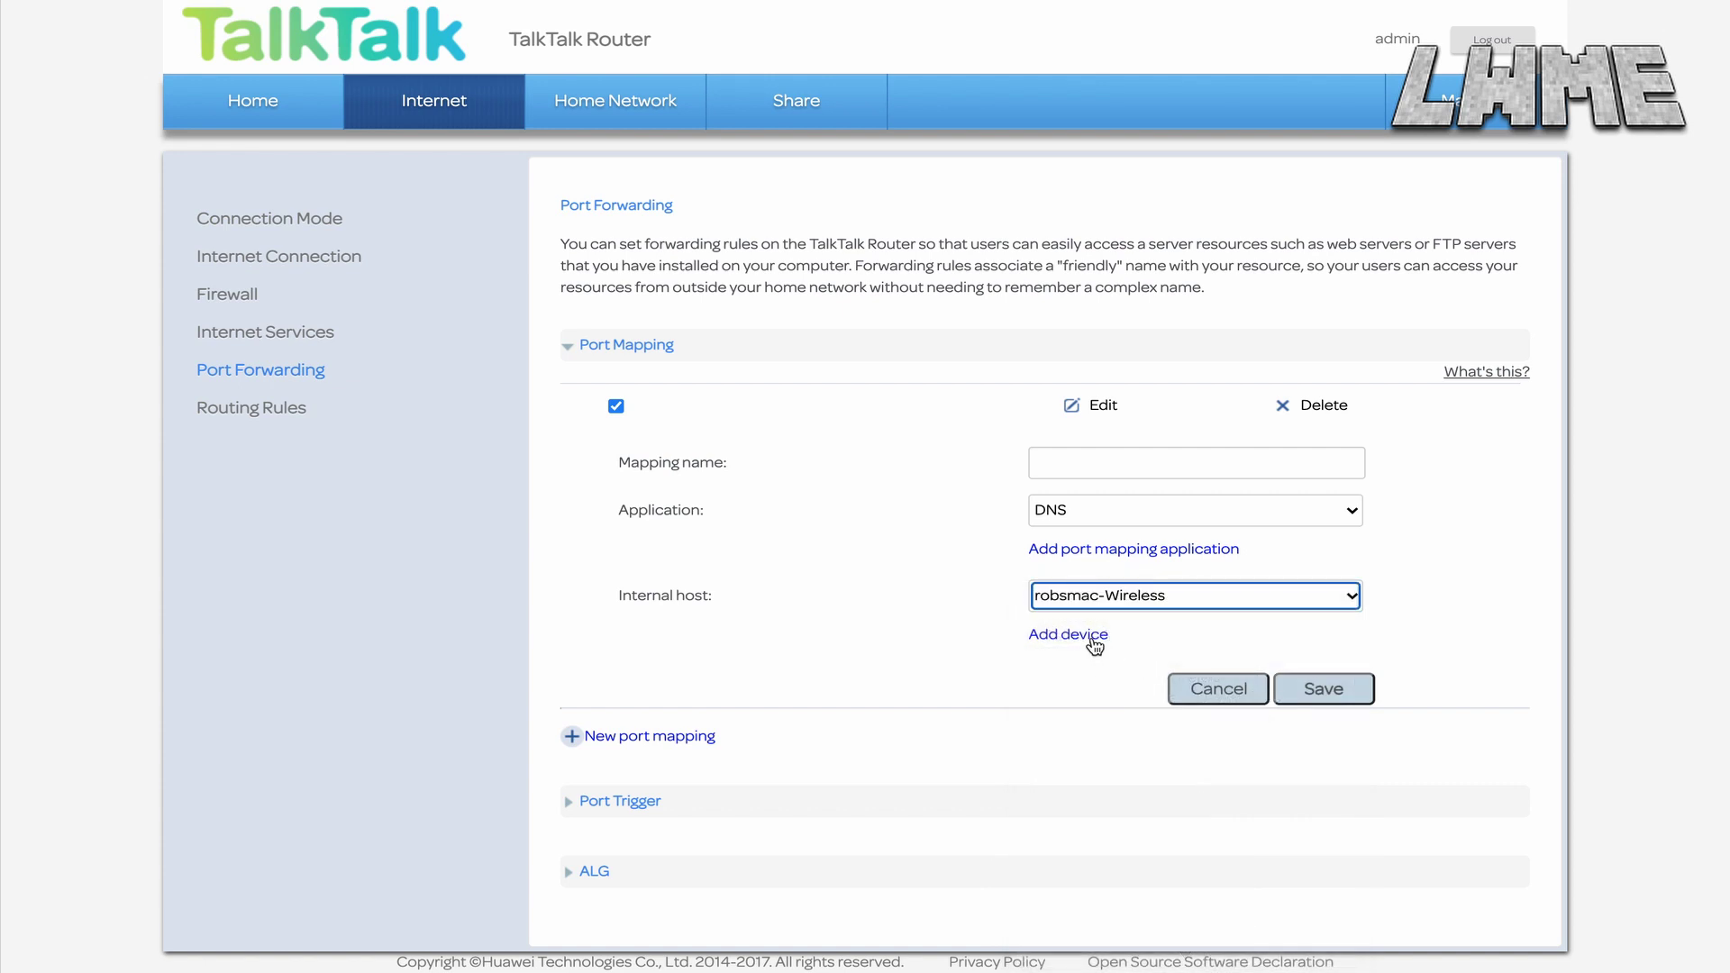
Open the port mapping applications list and look through it.
click(1132, 551)
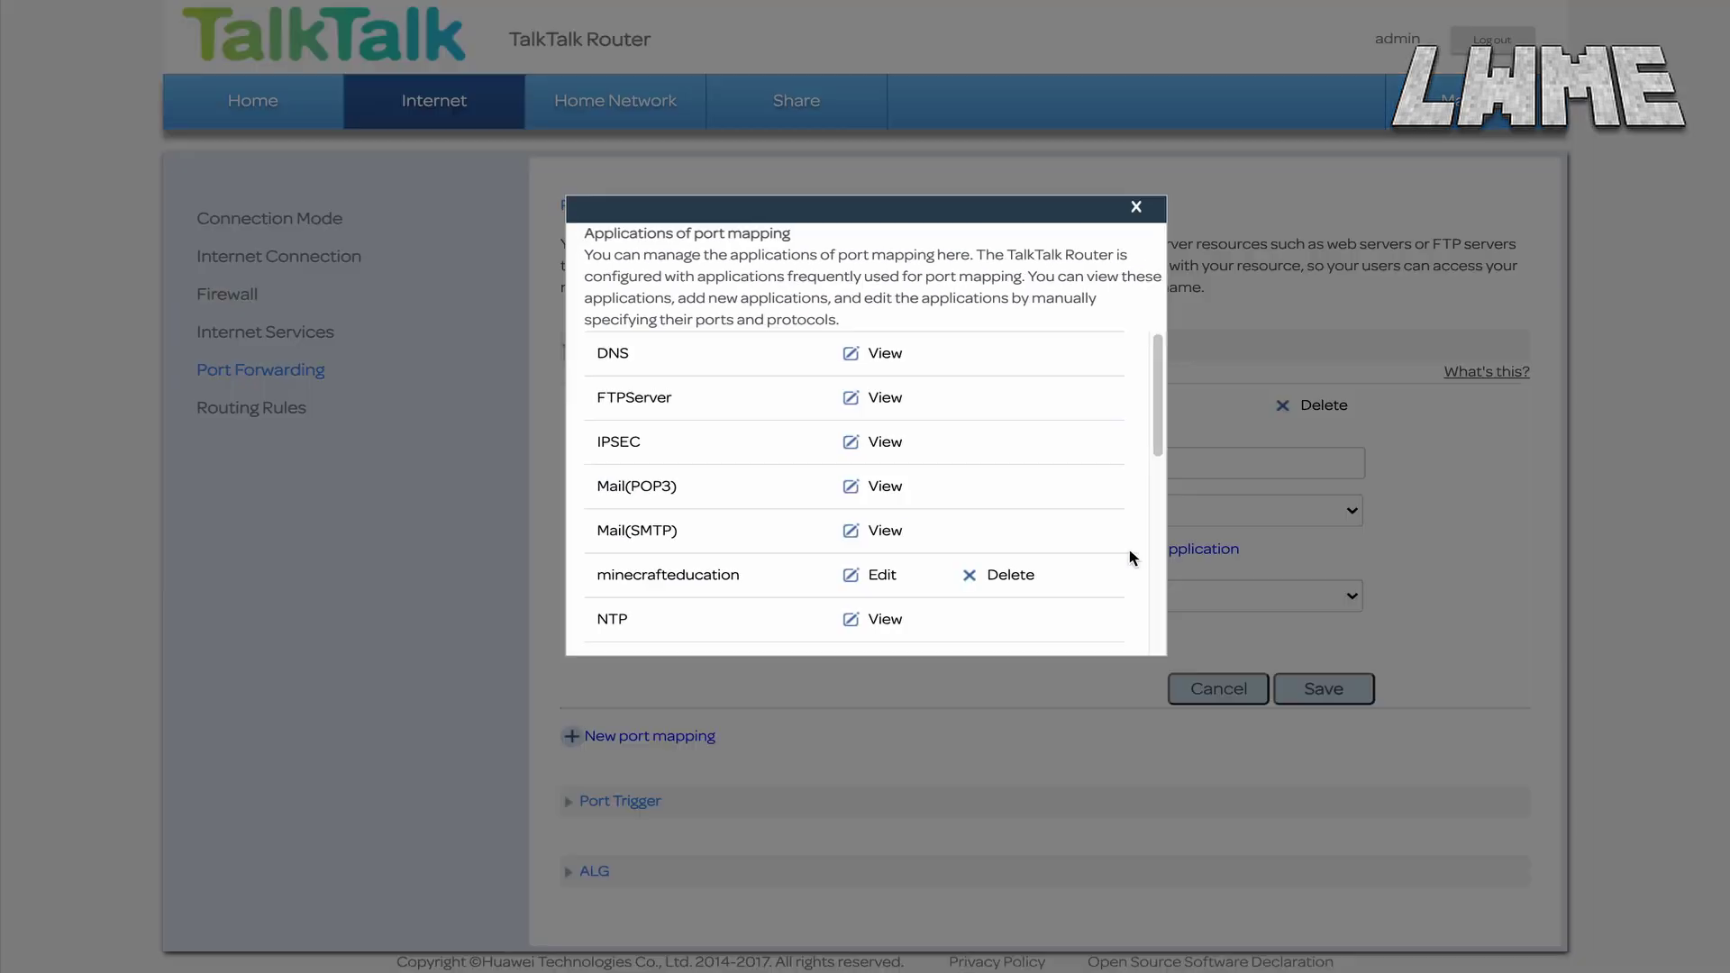
scroll(975, 488, down, 5)
scroll(738, 591, up, 3)
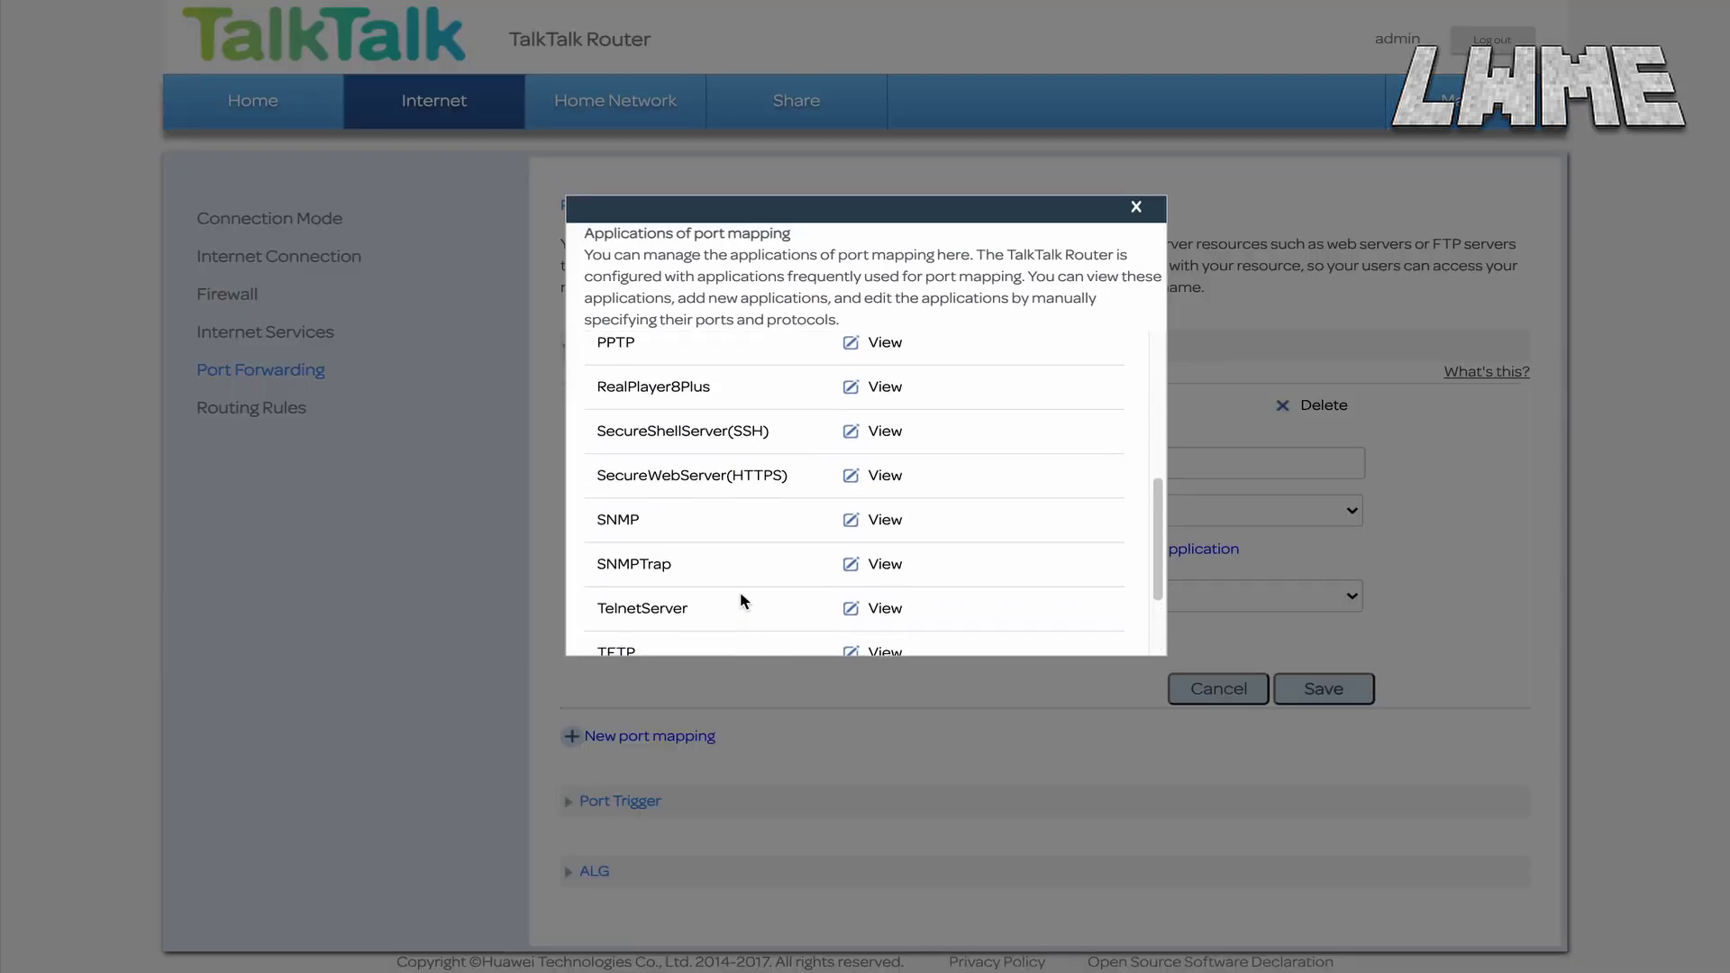
scroll(739, 591, up, 3)
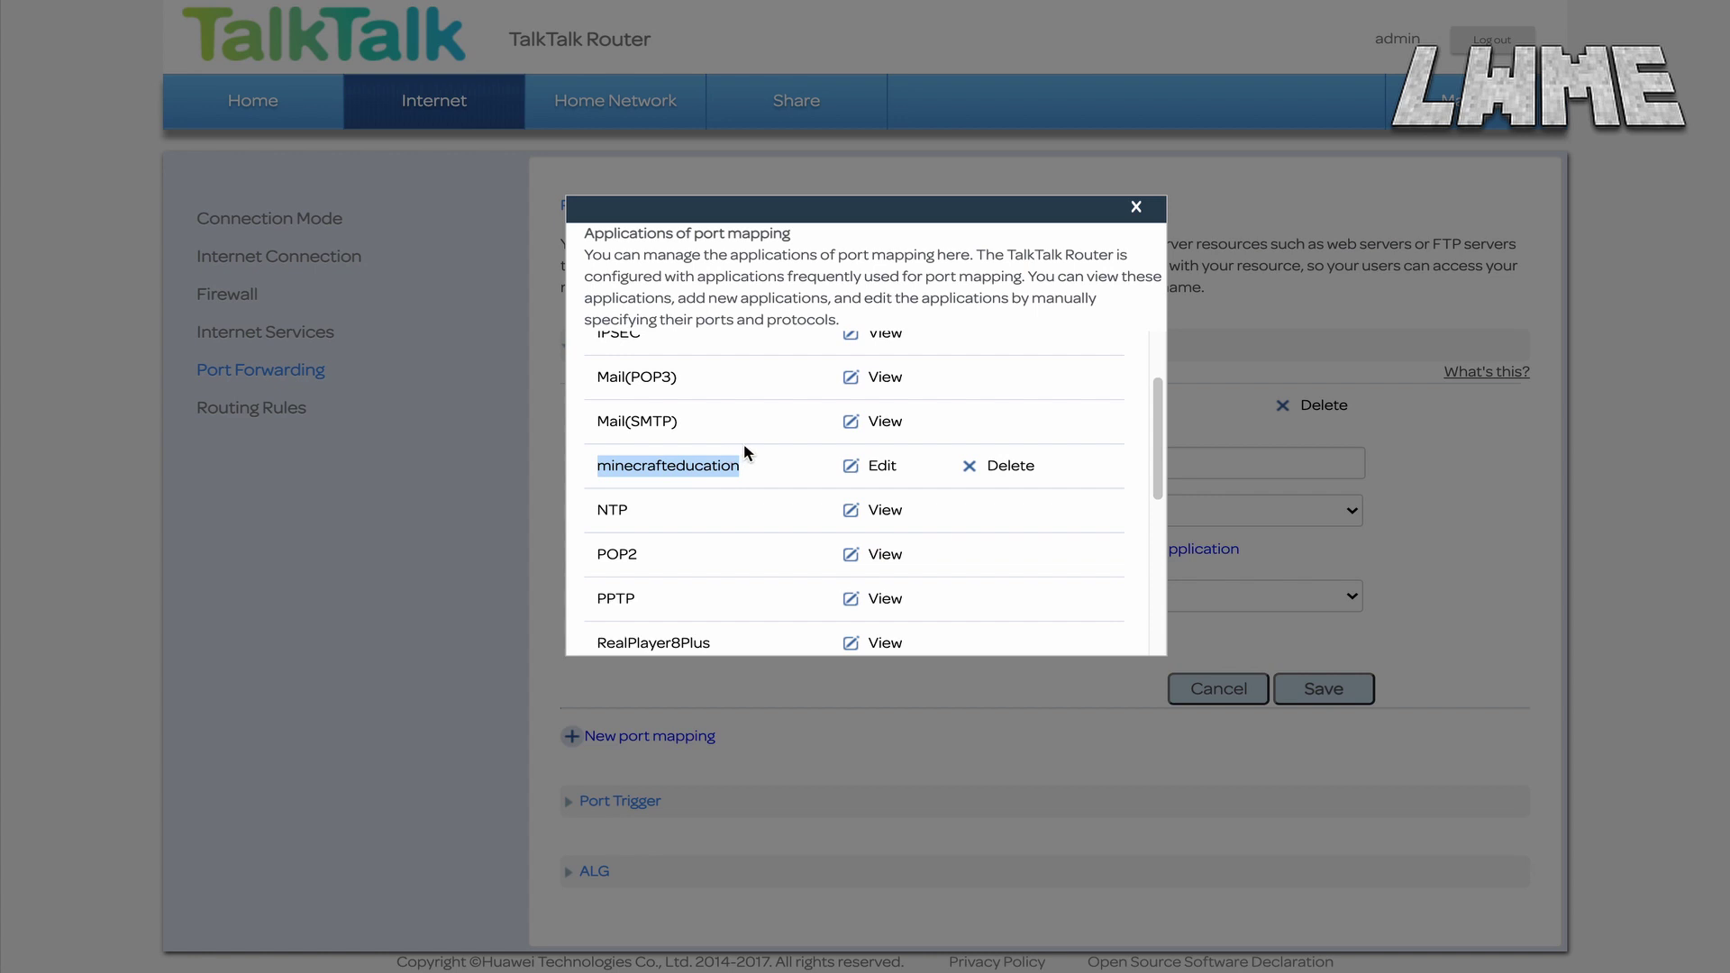
scroll(743, 446, up, 1)
scroll(743, 448, down, 3)
scroll(744, 450, down, 2)
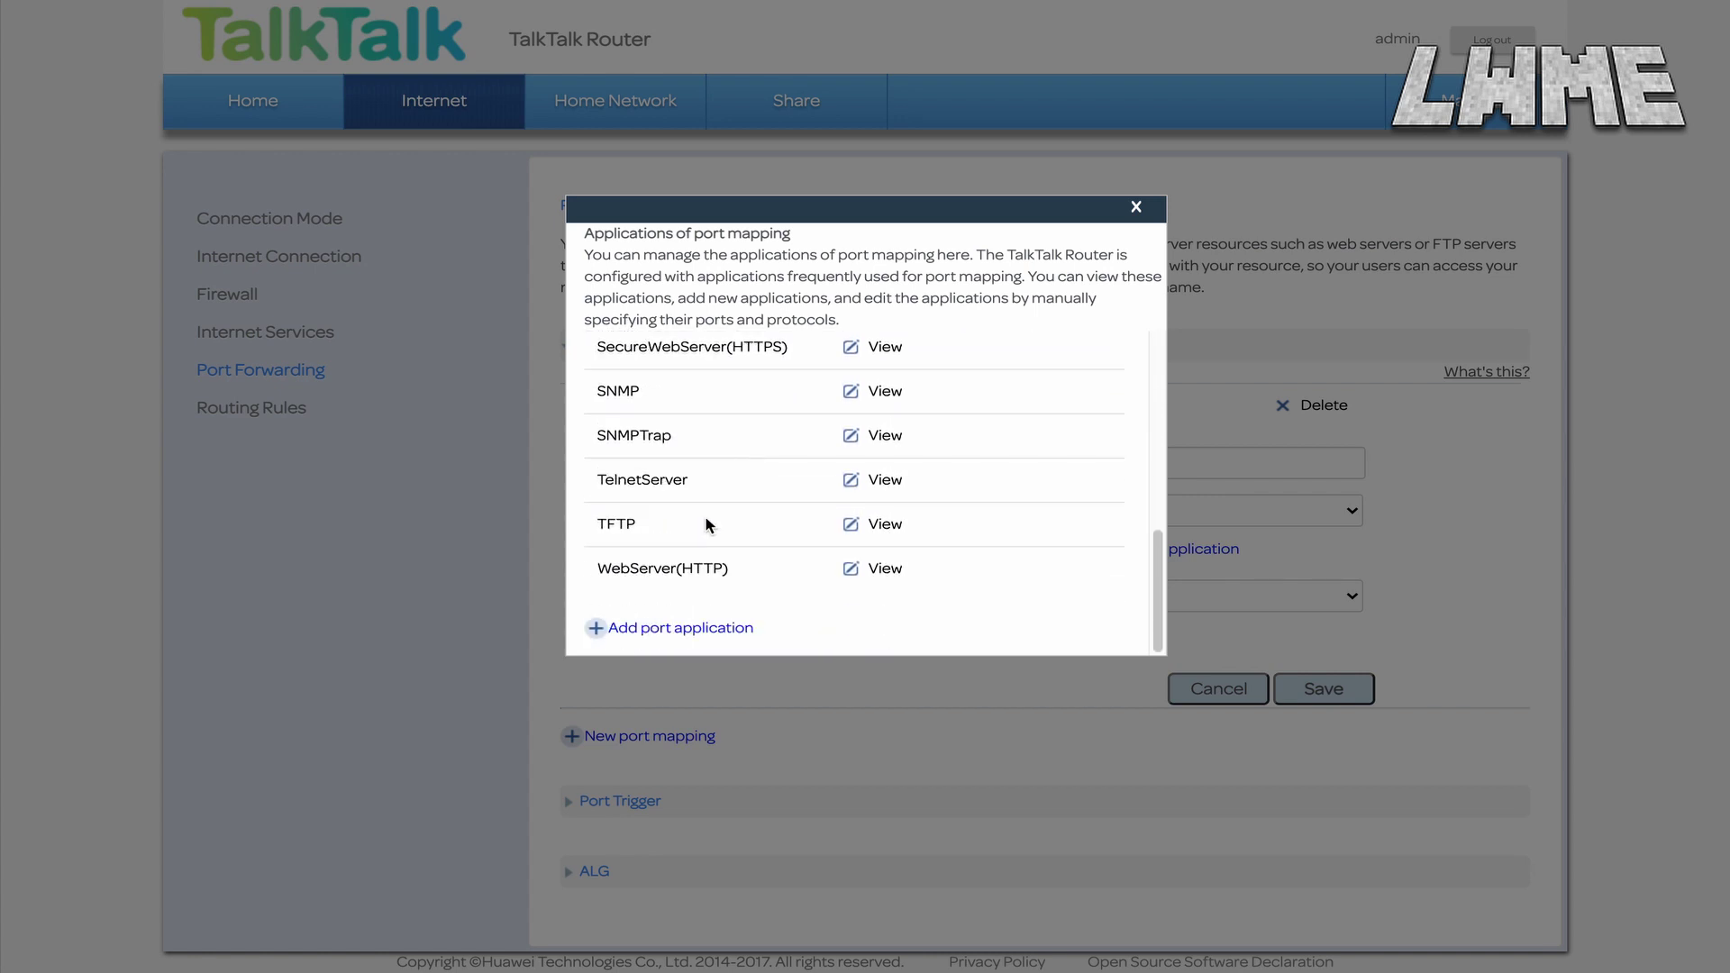
Draft a MINECRAFTEDU application on ports 19132–19133 over TCP/UDP, then cancel it.
click(675, 630)
scroll(766, 587, down, 3)
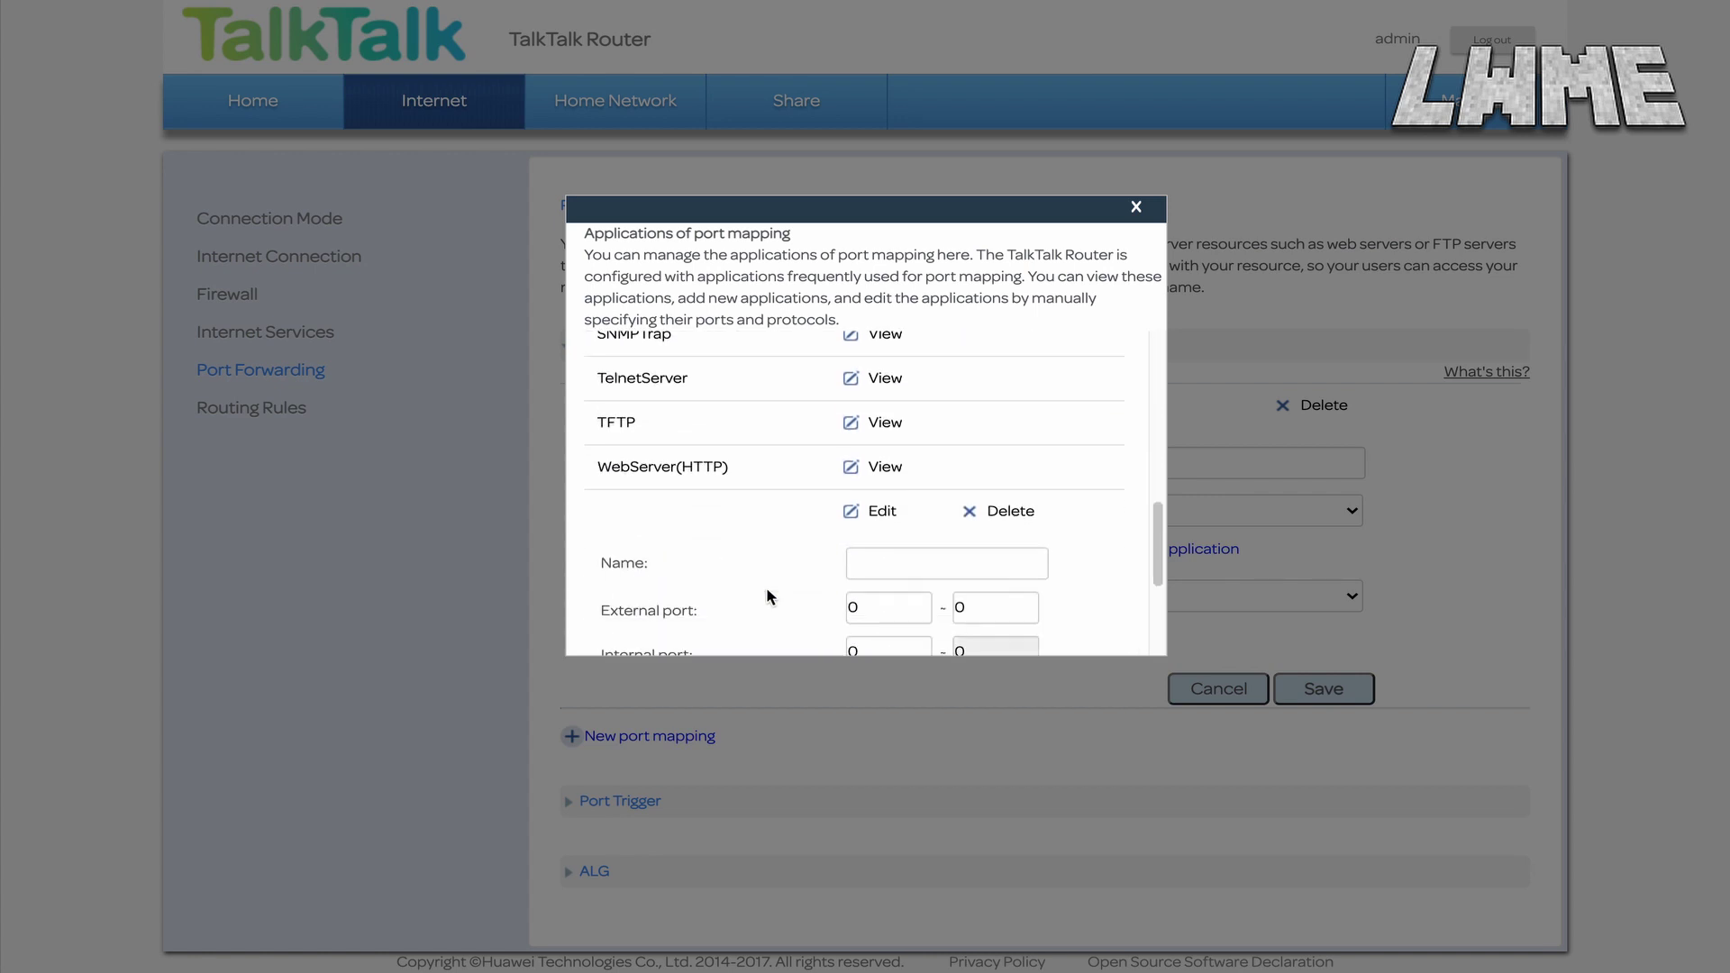
click(899, 395)
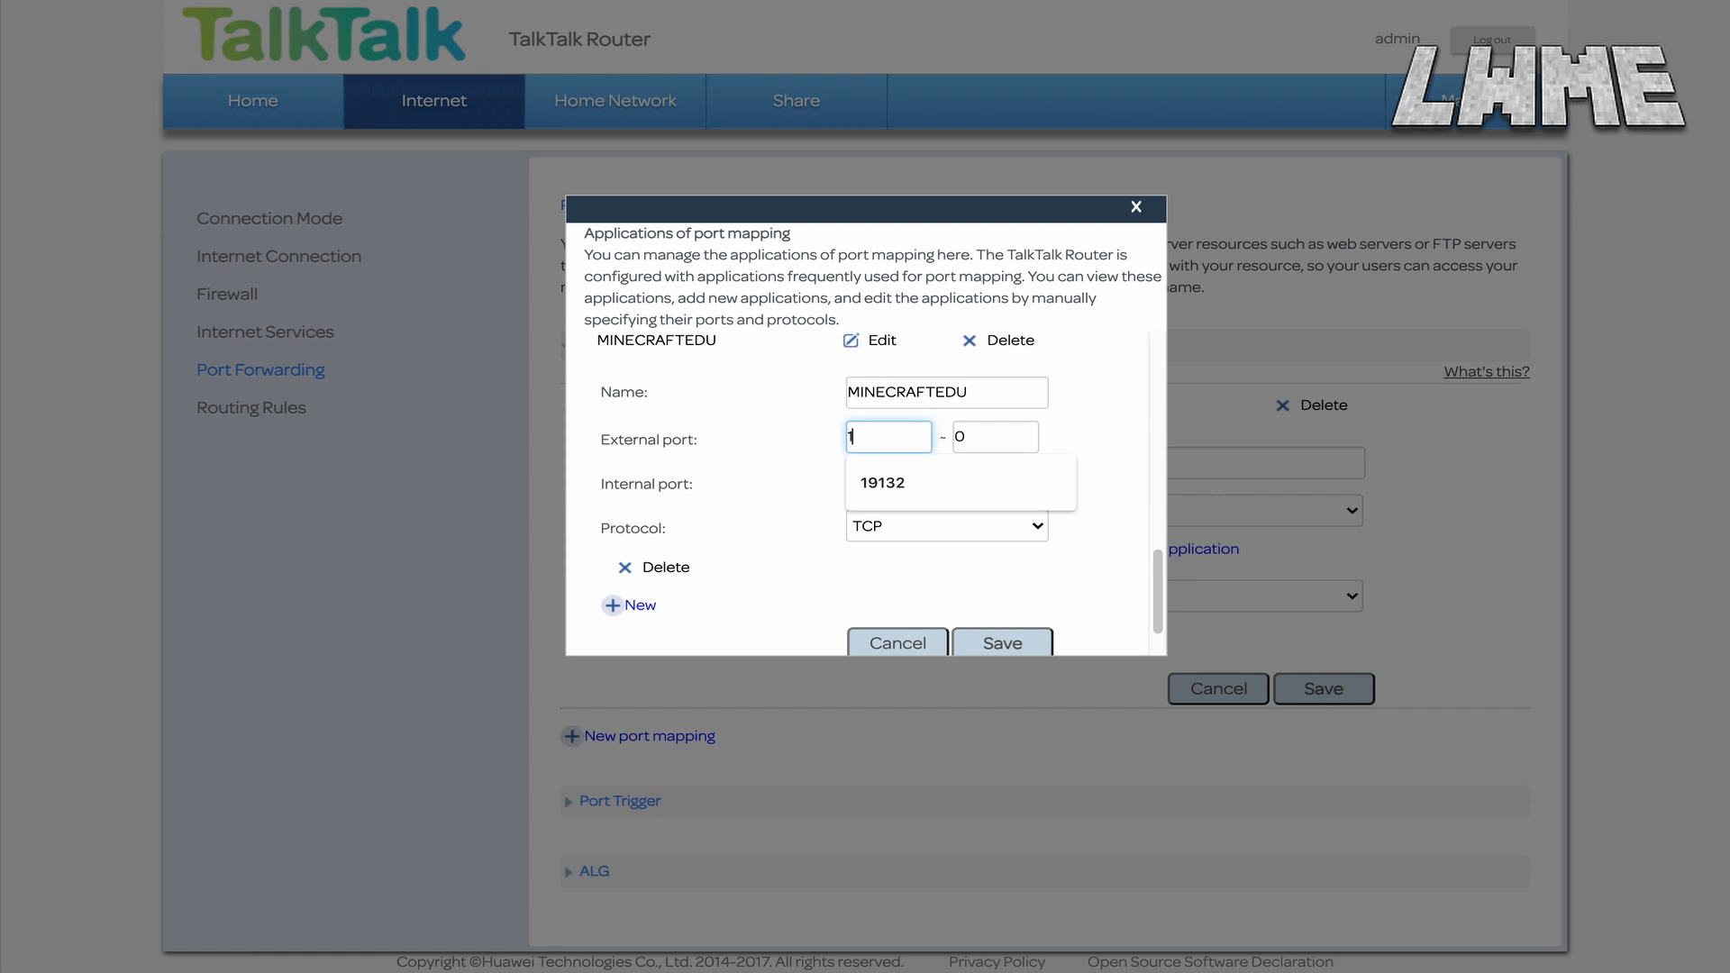
click(924, 486)
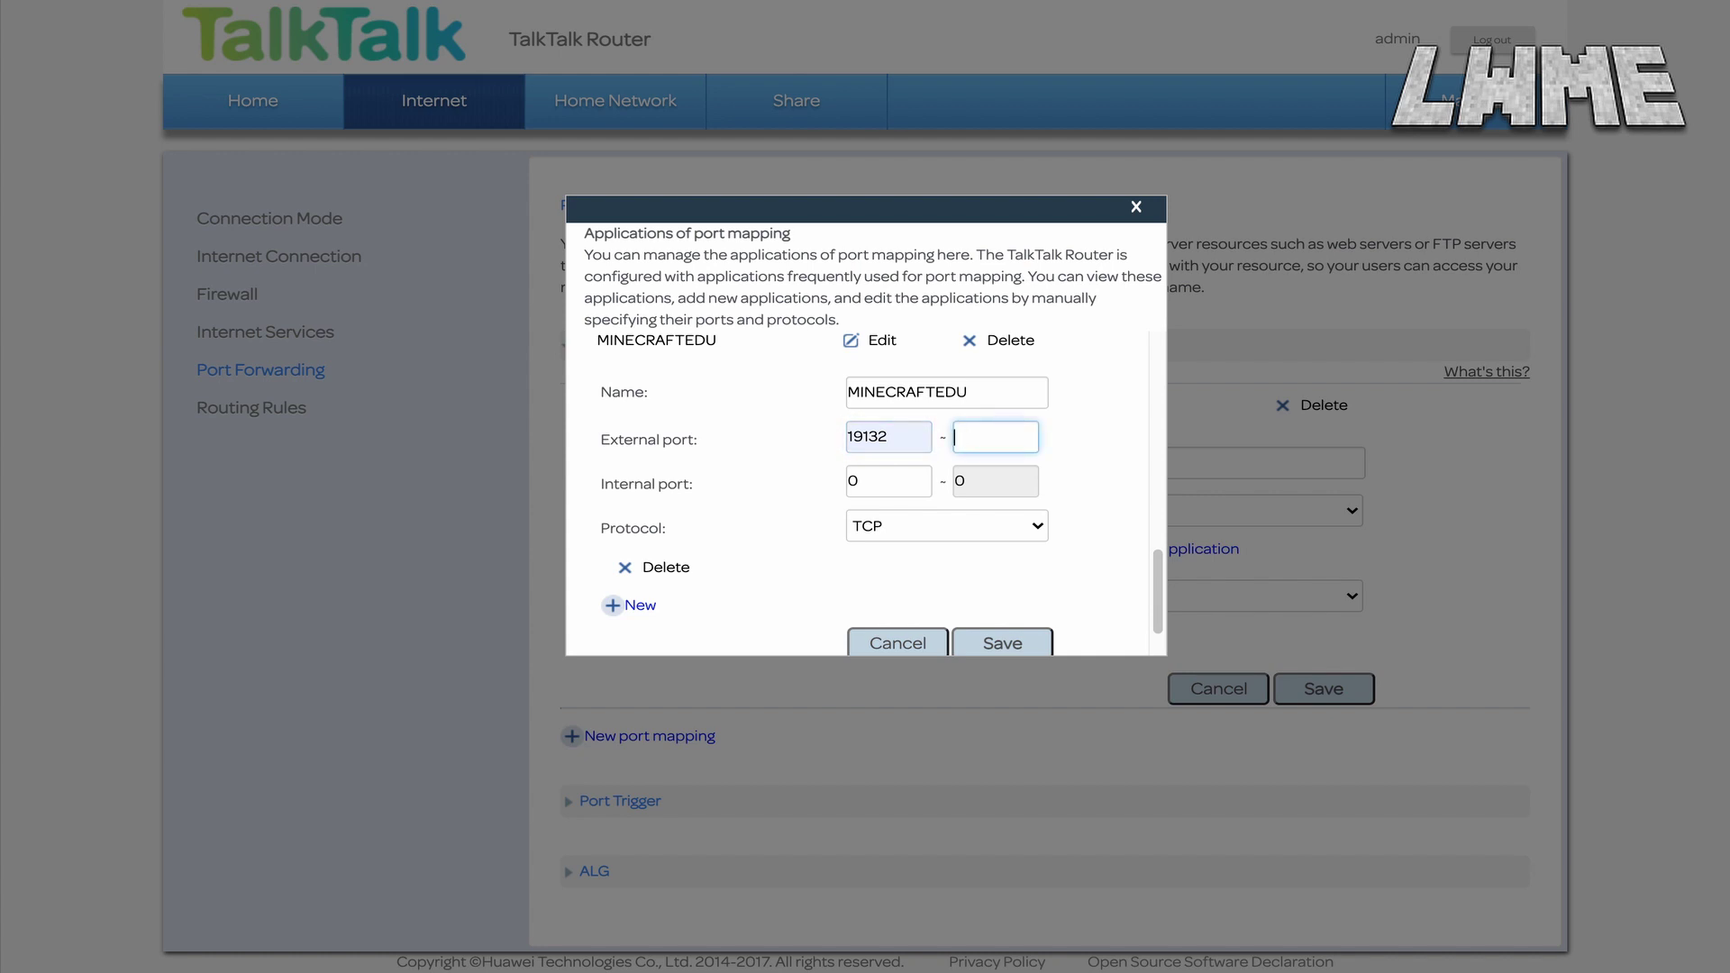
key(Down)
key(Return)
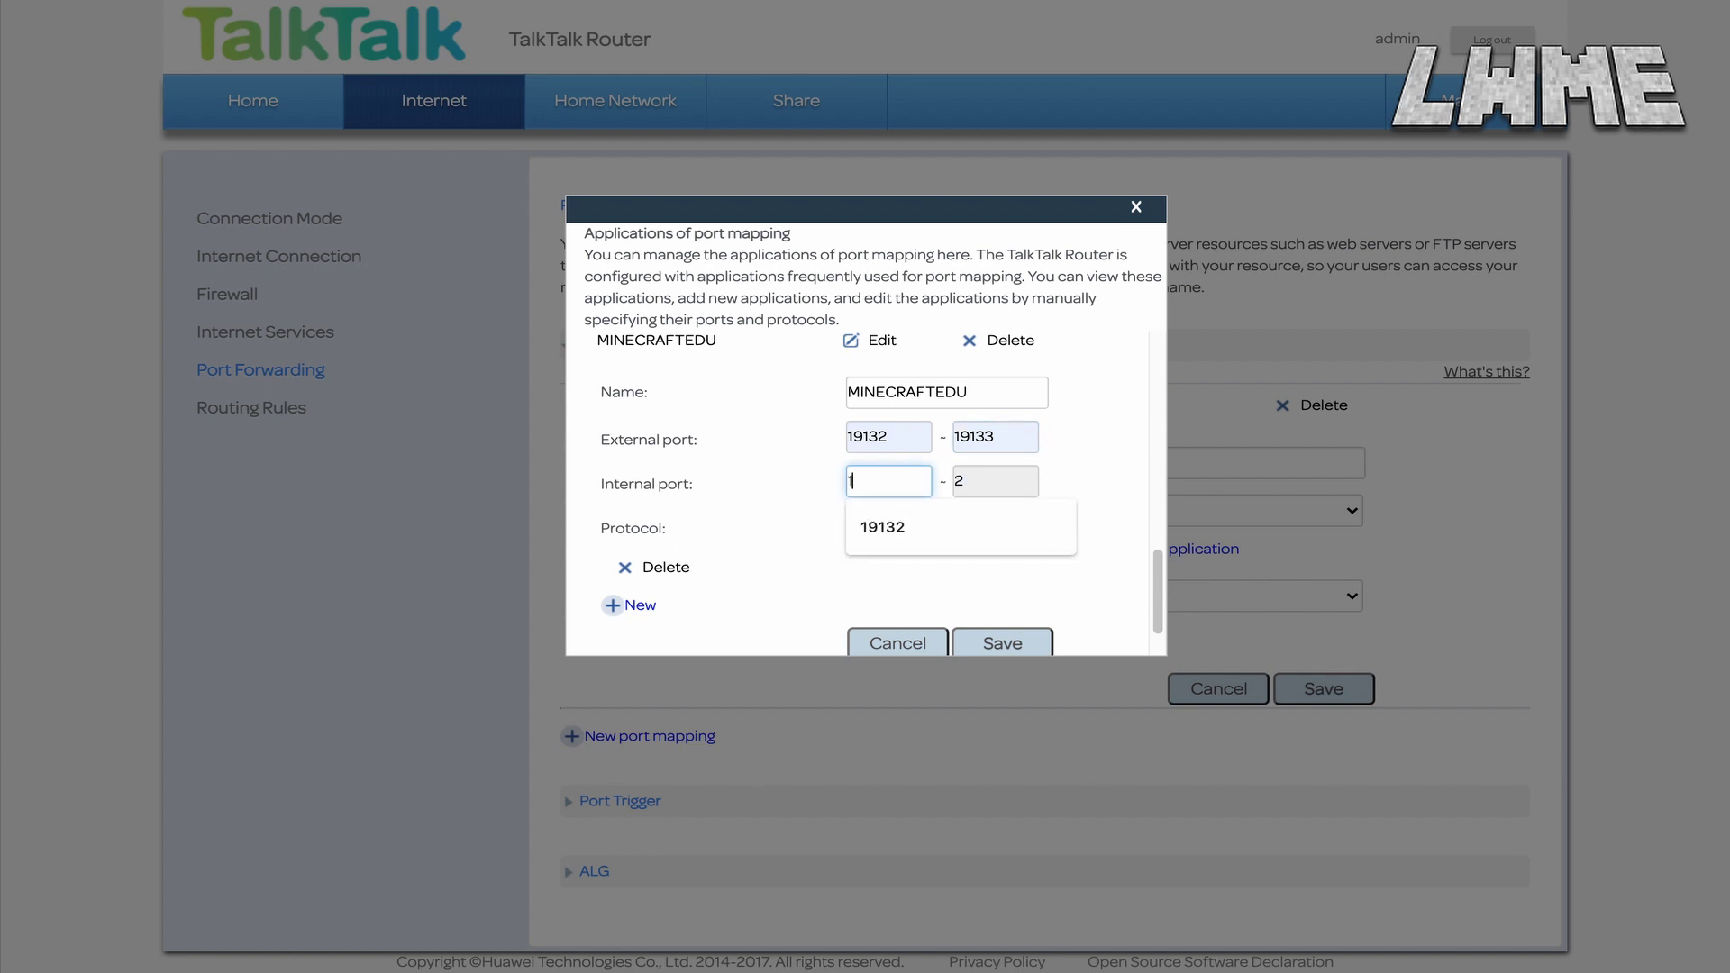
text(132)
click(887, 527)
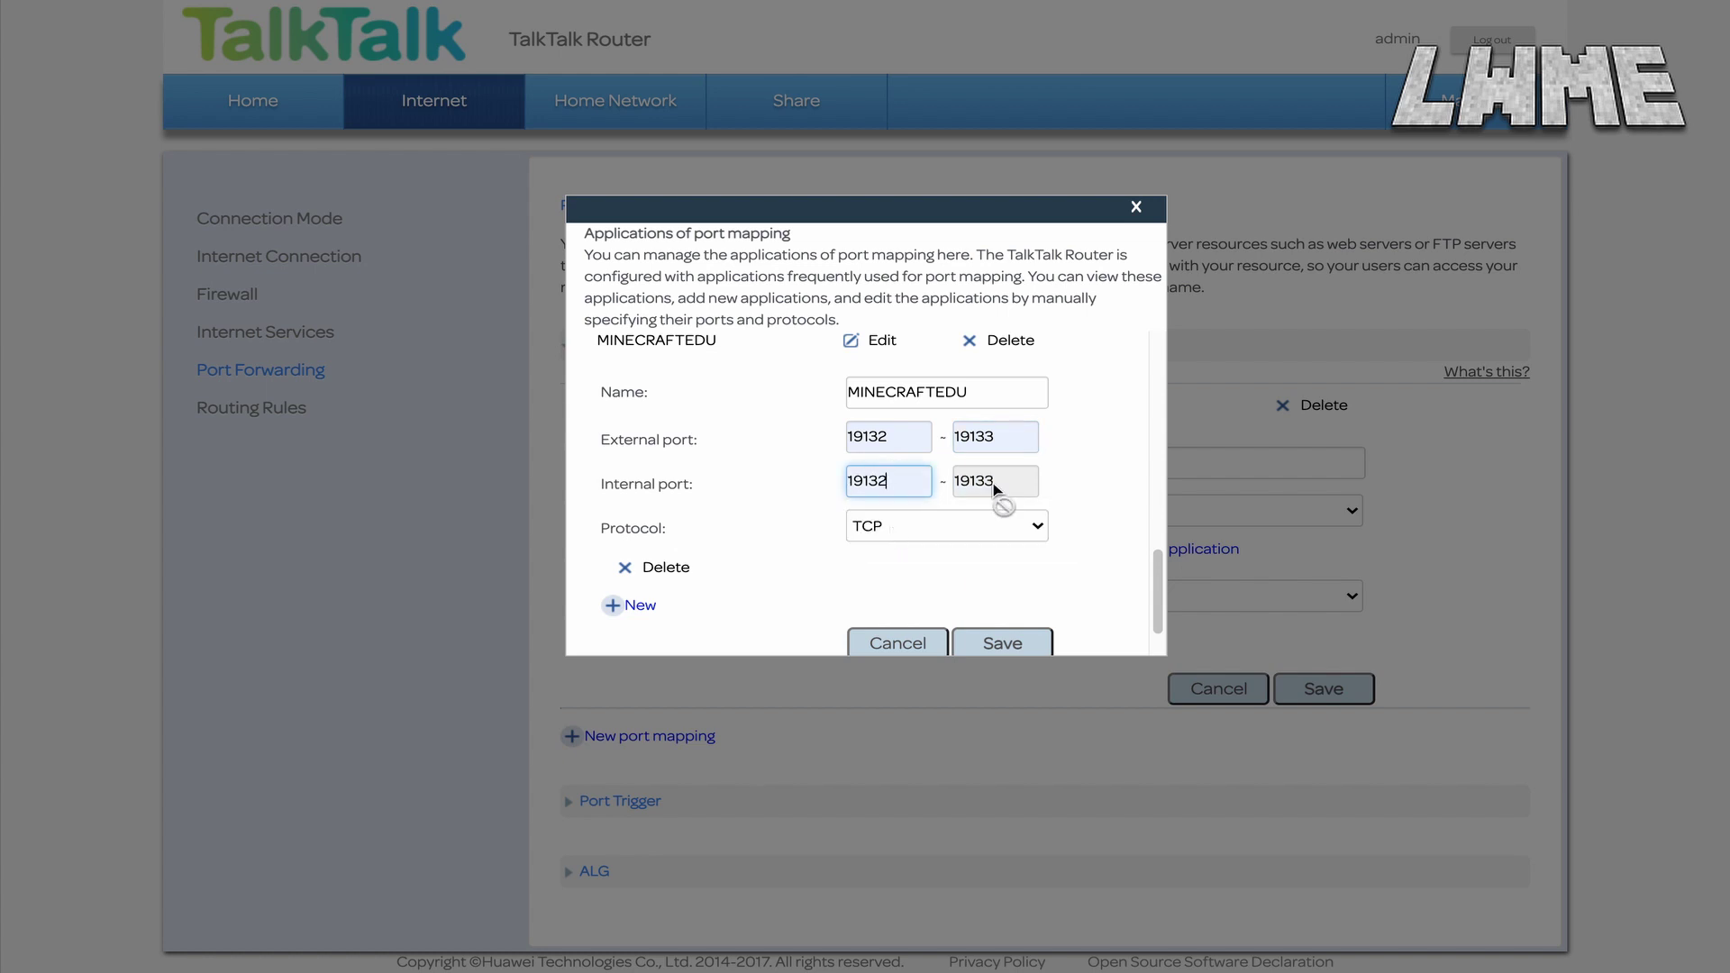
click(1015, 527)
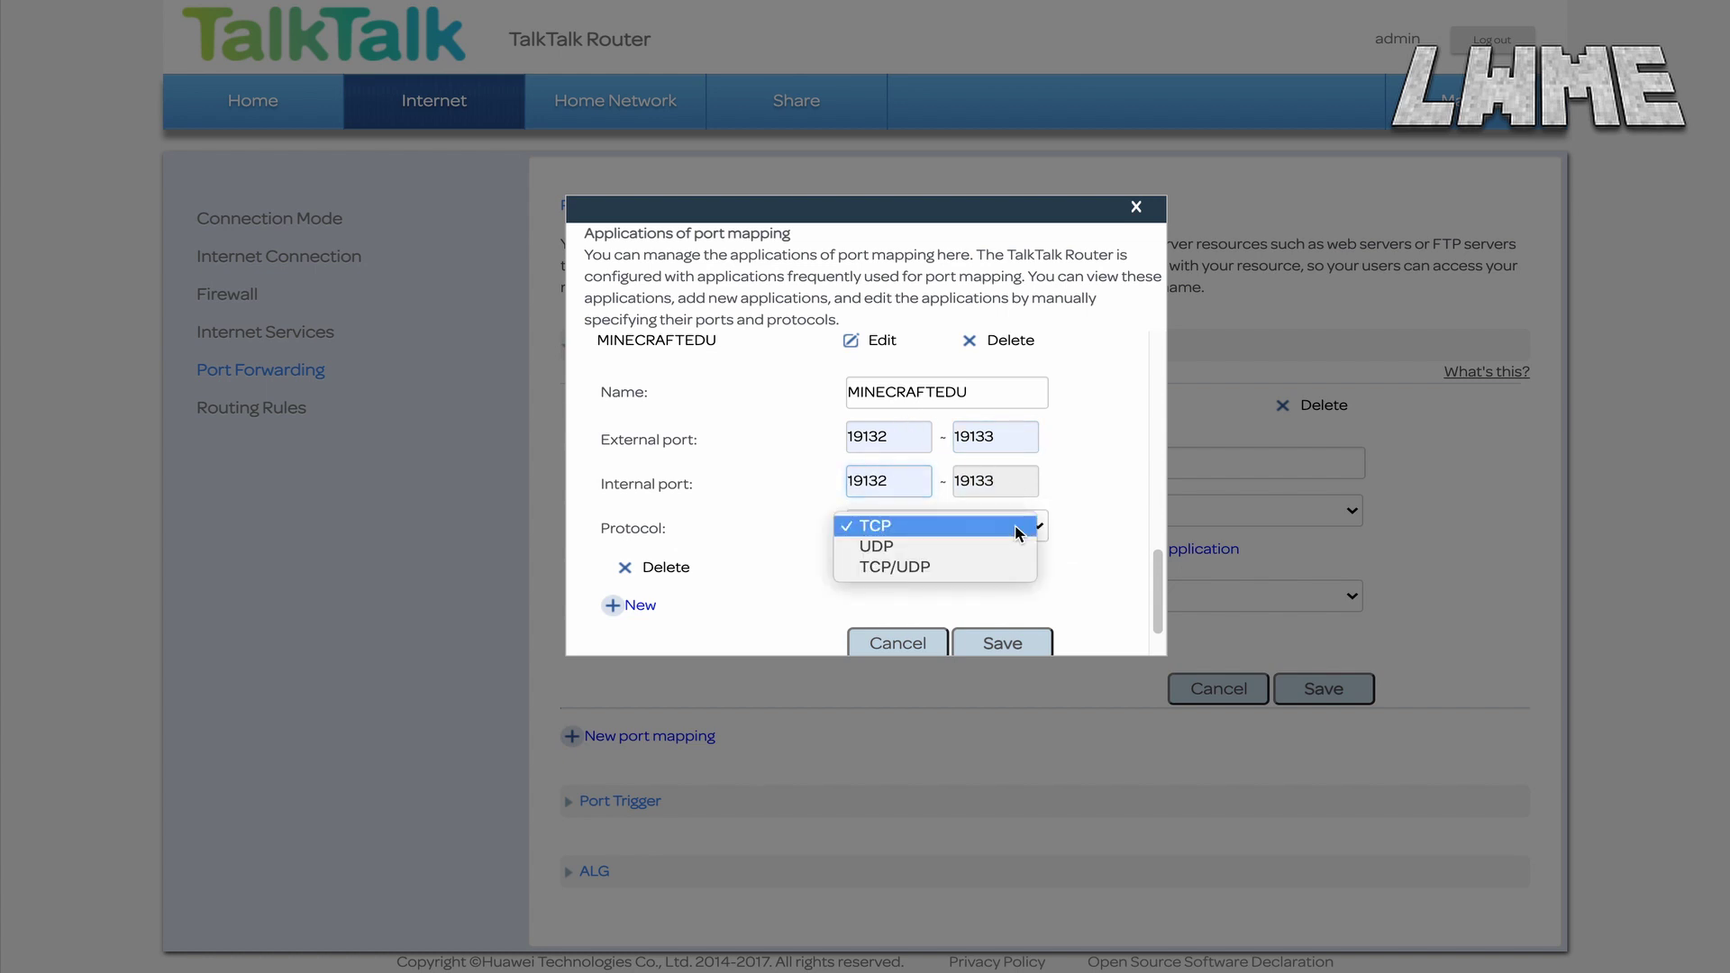
click(918, 568)
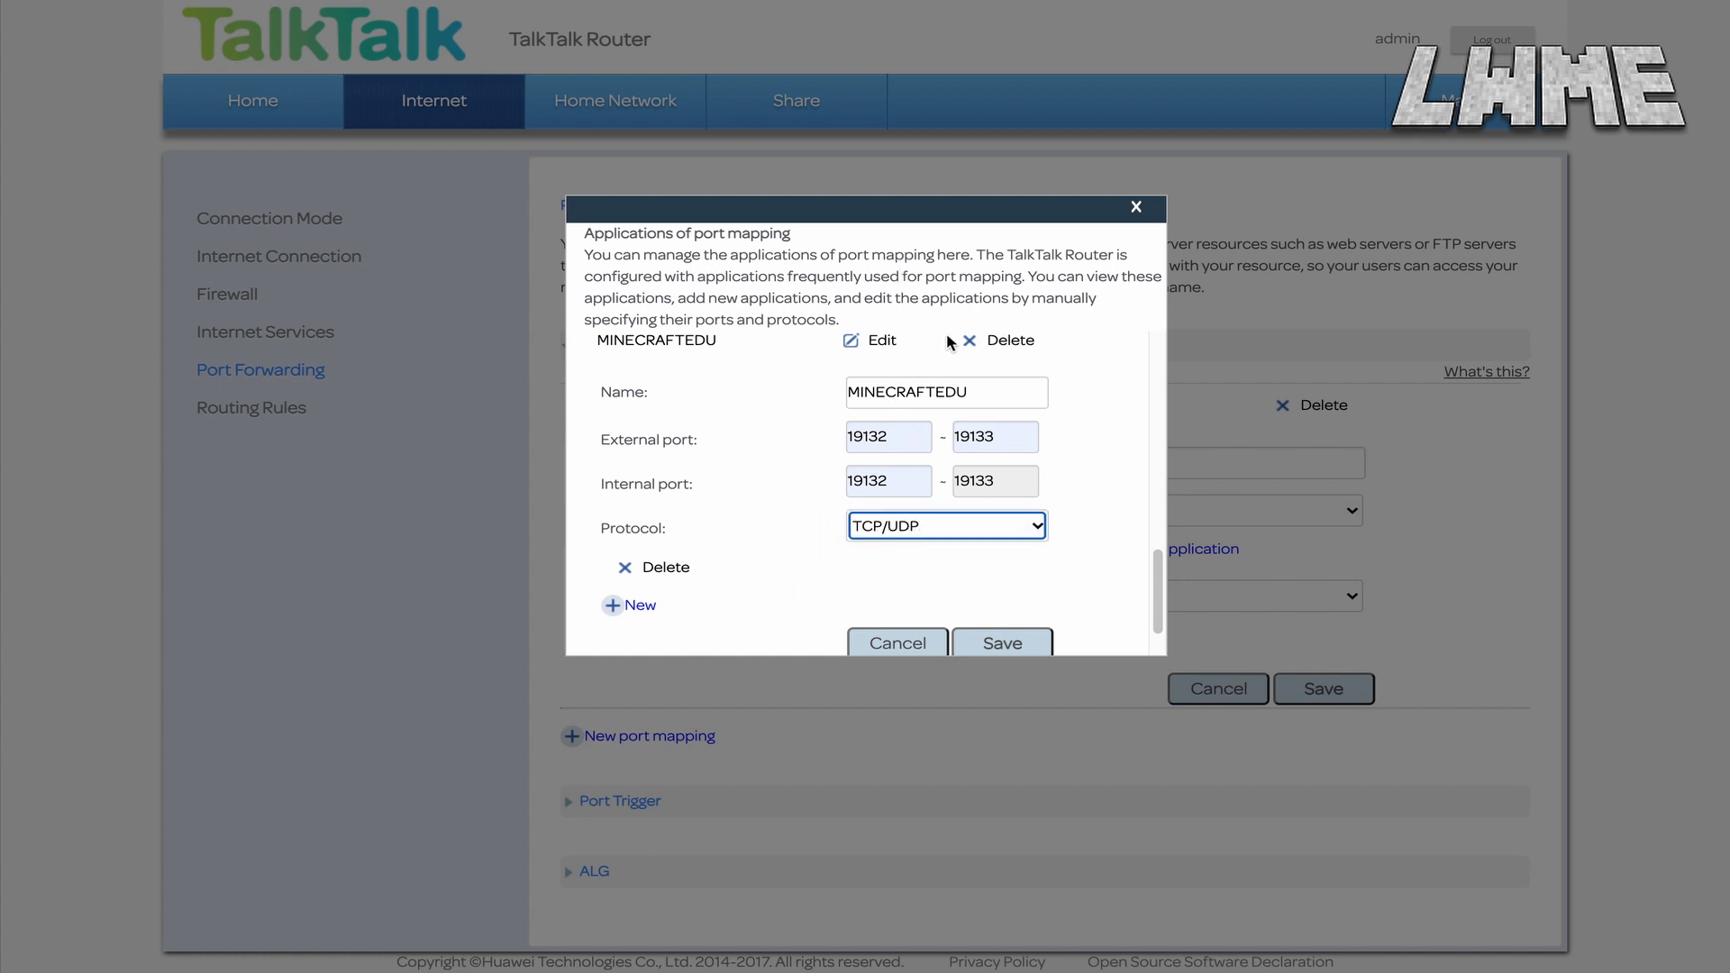
scroll(815, 442, down, 1)
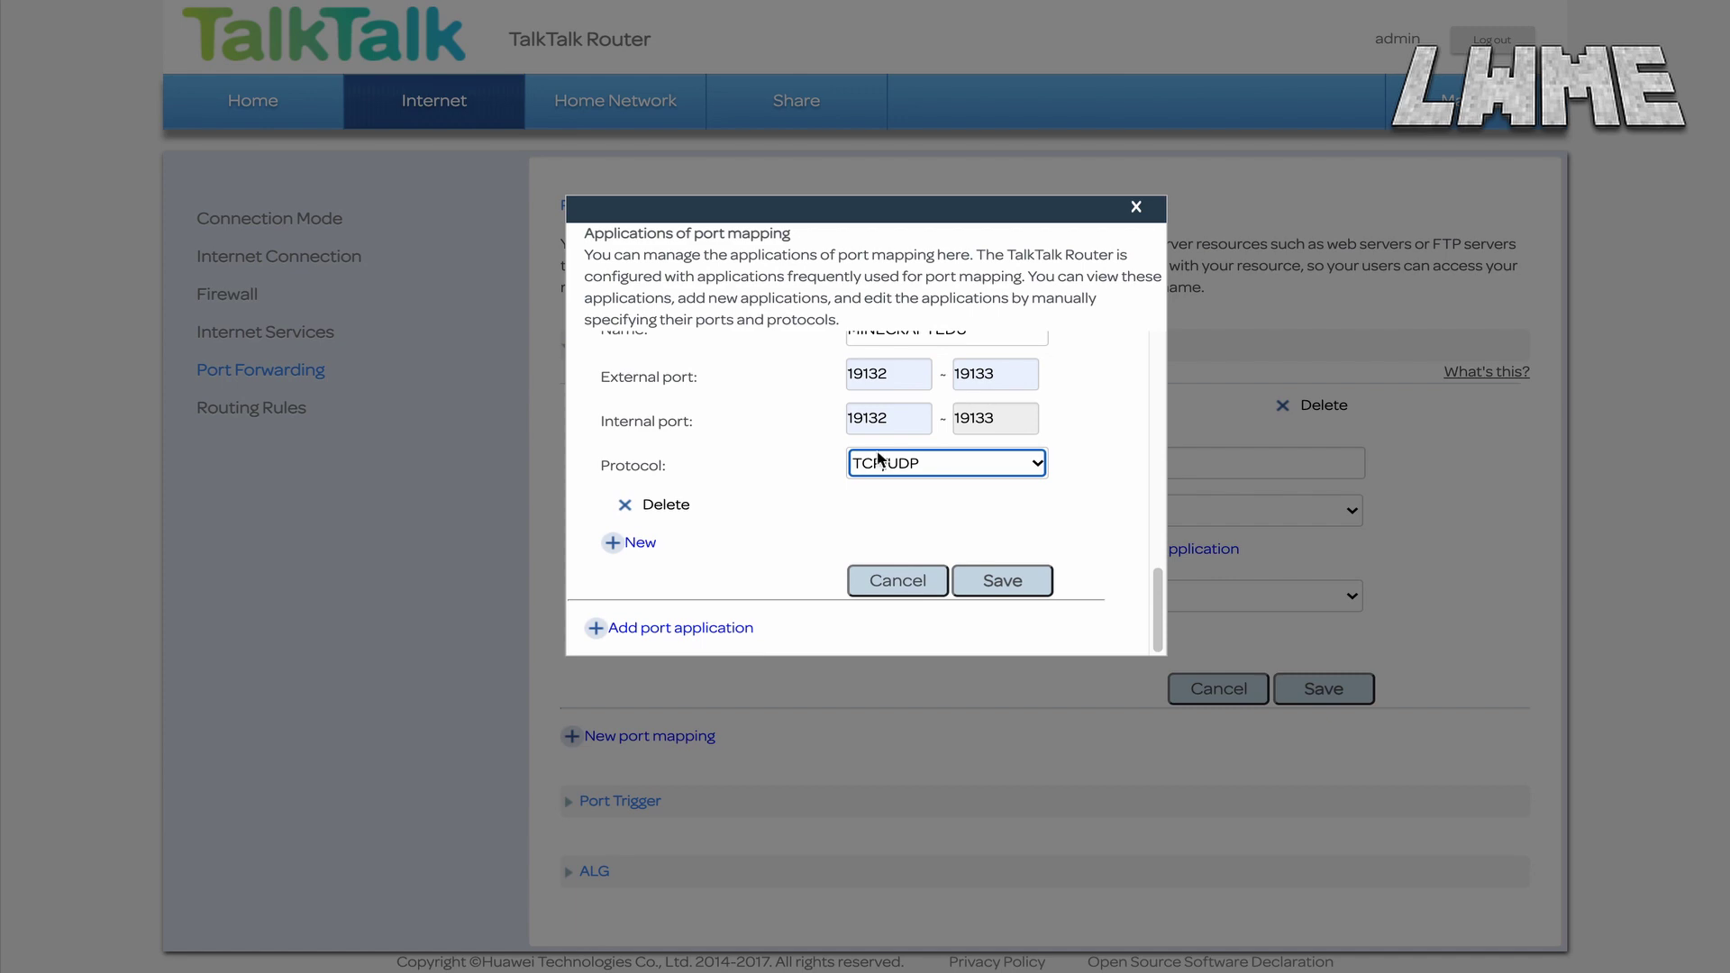
click(918, 587)
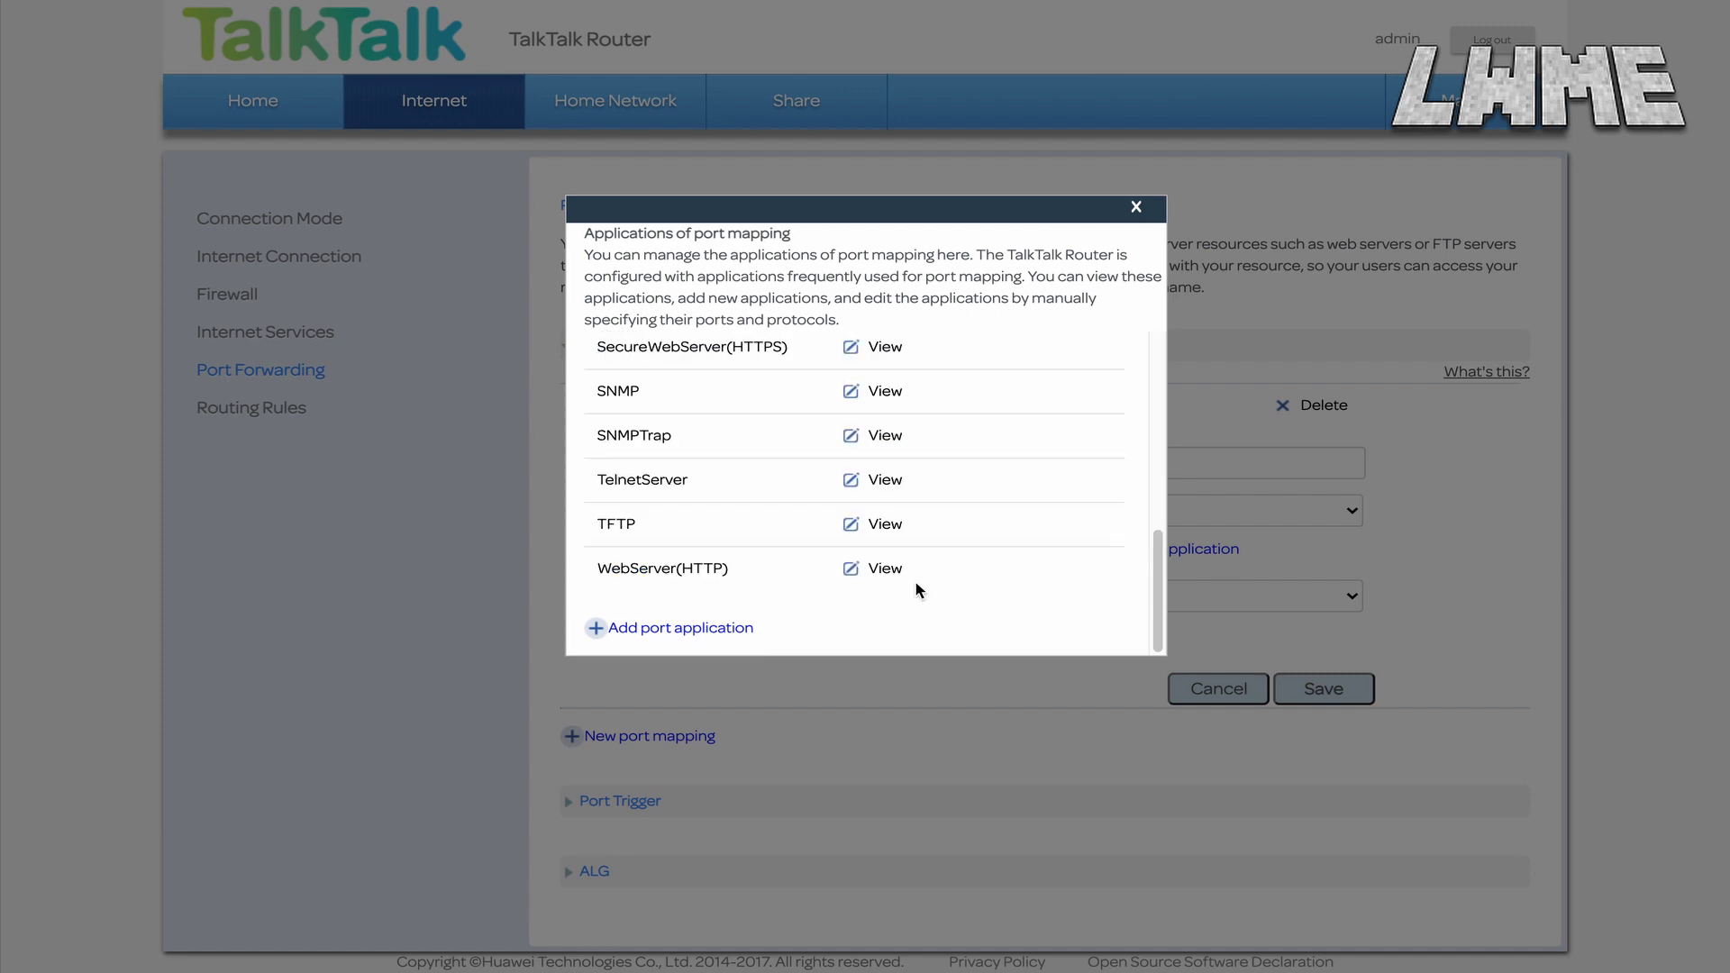
Close the Applications of port mapping dialog.
click(1134, 210)
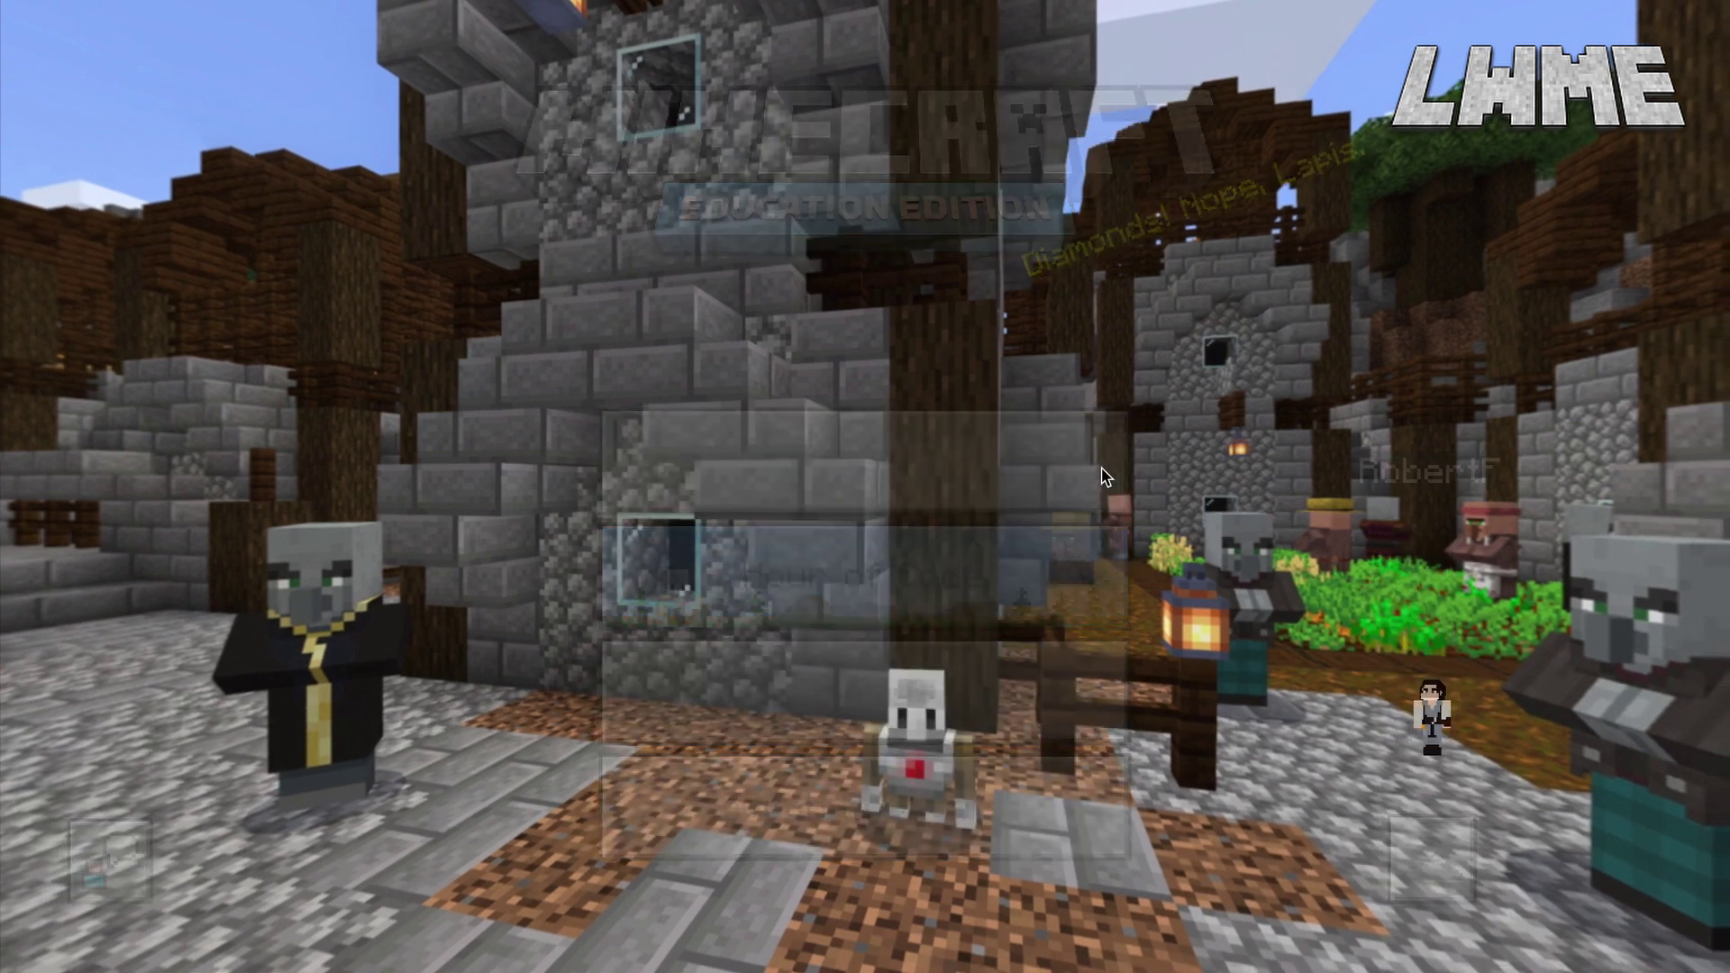
Go to the play screen and choose Create New for a fresh world.
click(1101, 478)
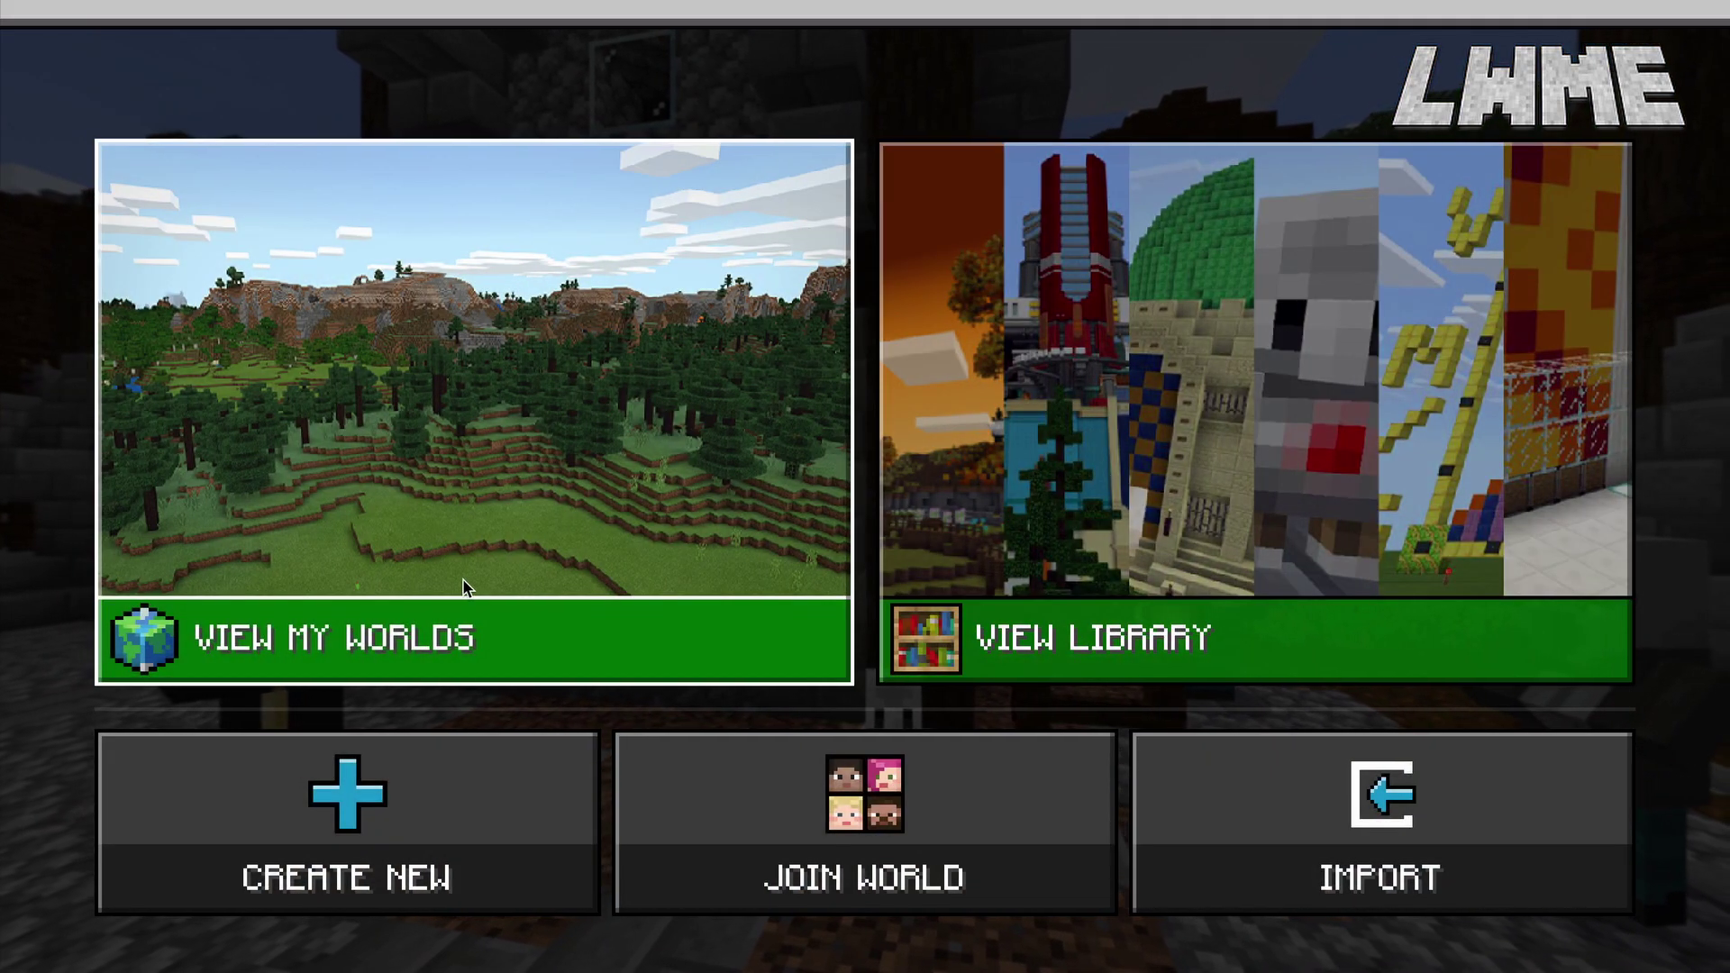
click(450, 791)
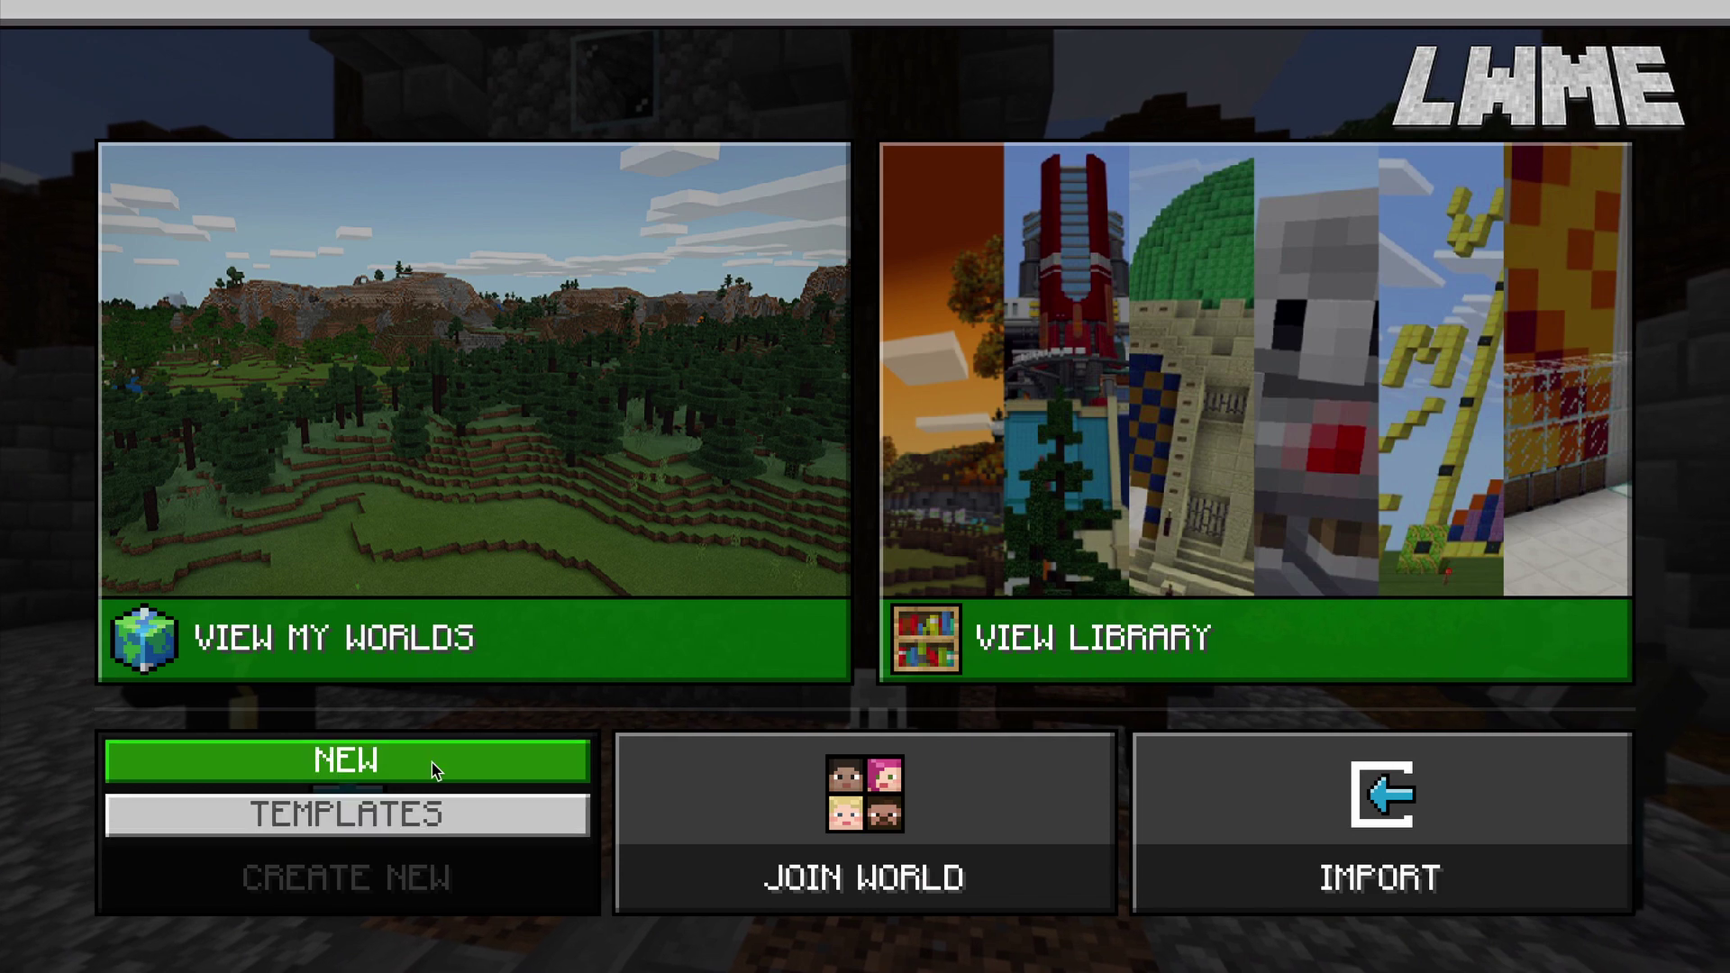